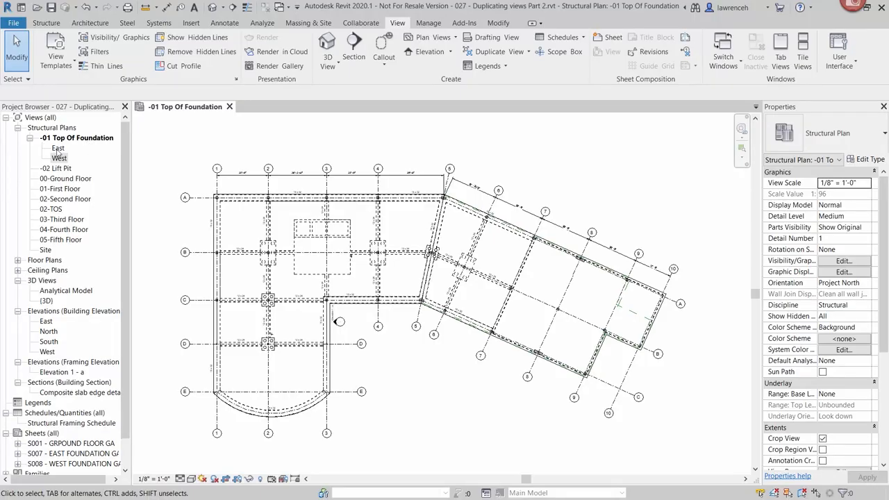
Review the East and West dependent views of the -01 Top Of Foundation plan, closing both when done
double_click(59, 149)
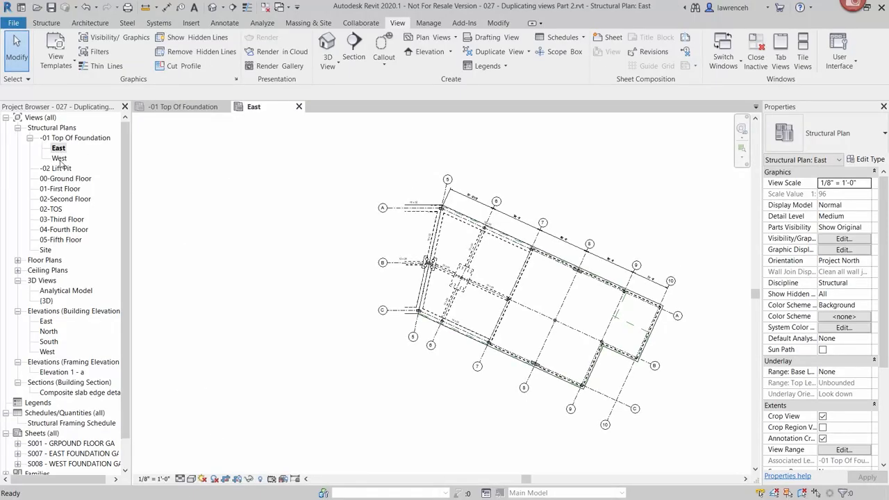
double_click(59, 159)
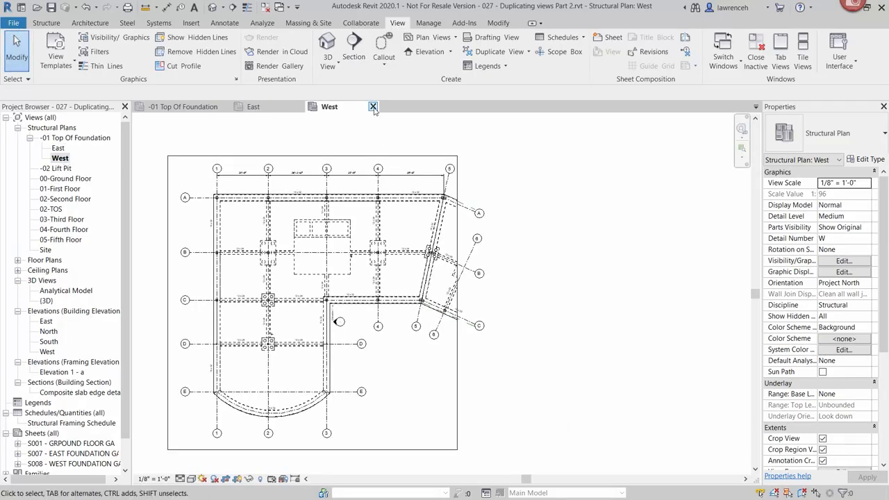
click(373, 107)
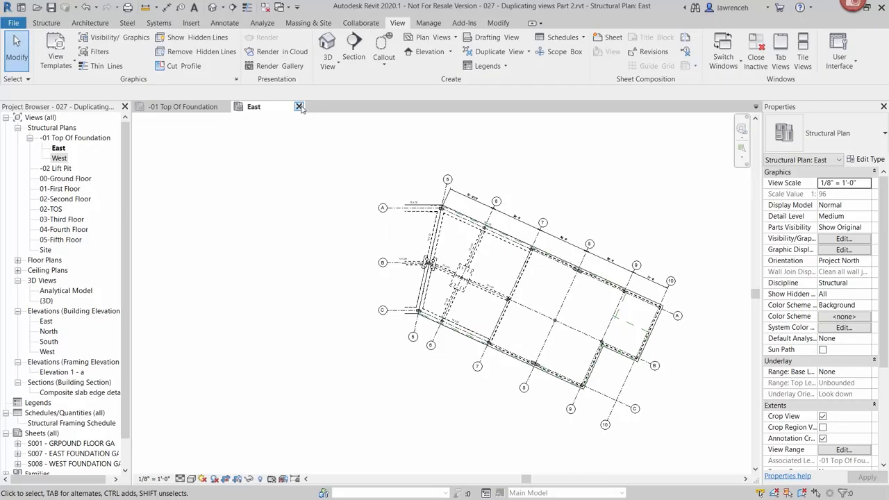
click(298, 107)
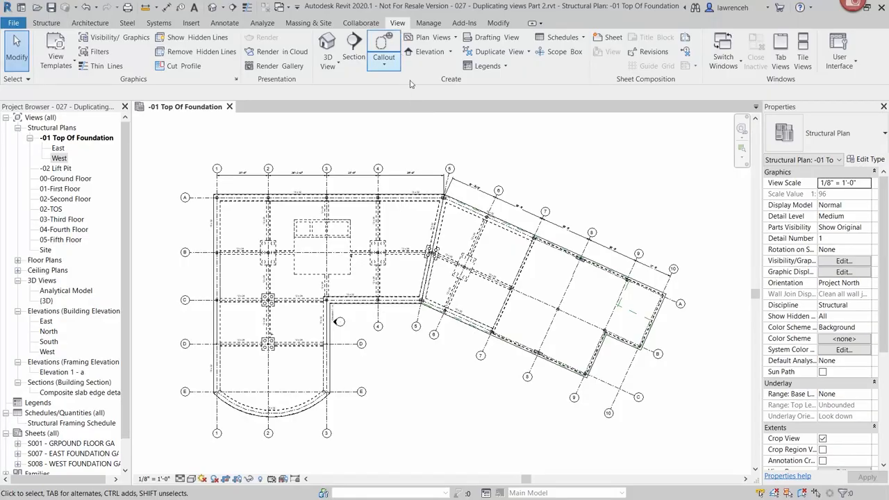
Sketch a matchline along grid line 5, from its upper endpoint to its lower endpoint, and finish the sketch
click(686, 38)
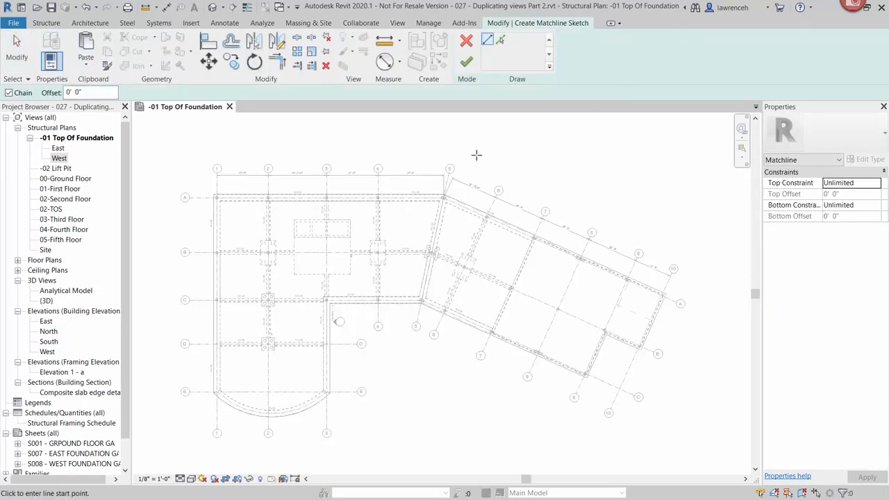
scroll(458, 162, up, 5)
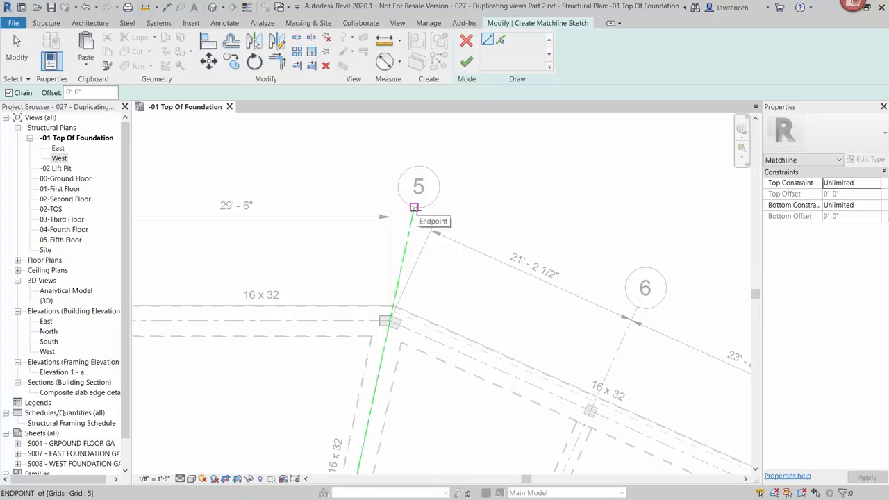
click(415, 208)
scroll(411, 212, down, 2)
middle_drag(378, 341, 408, 175)
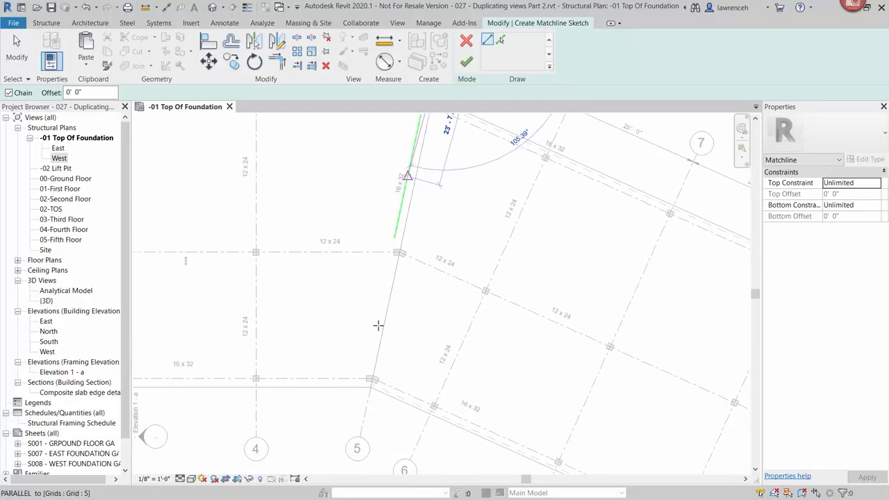
scroll(355, 441, up, 1)
click(364, 431)
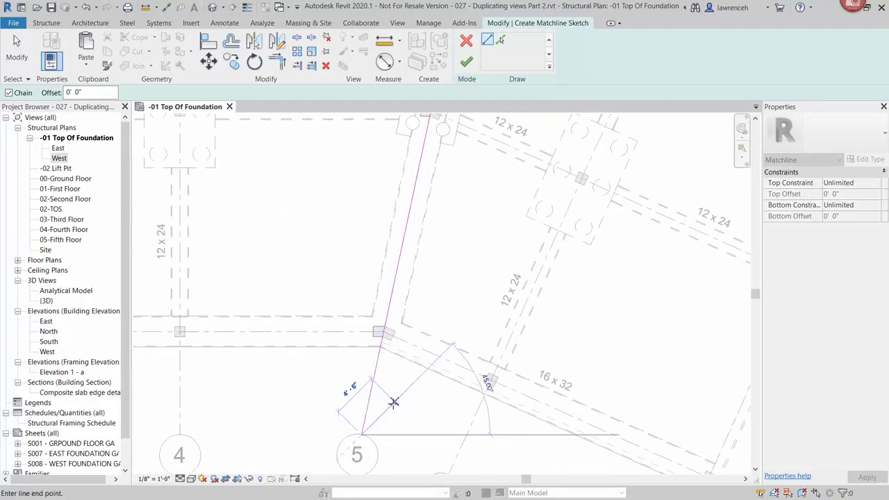
scroll(393, 403, down, 2)
scroll(393, 403, down, 1)
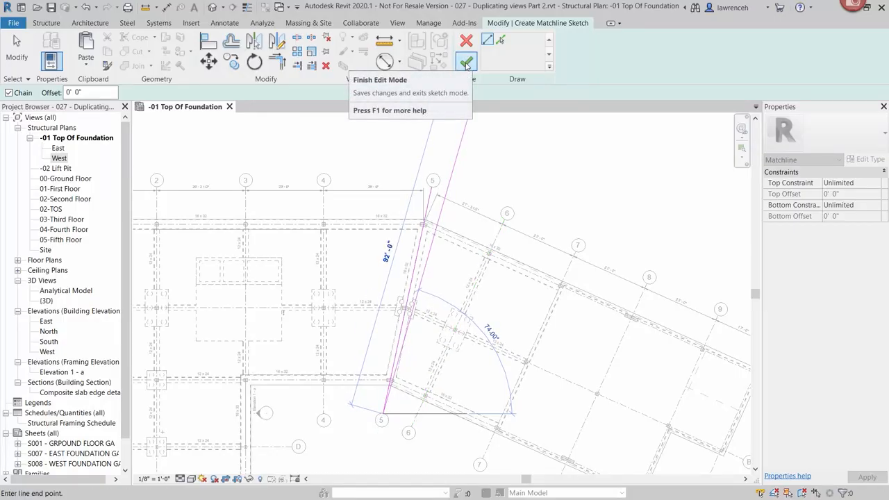
click(466, 63)
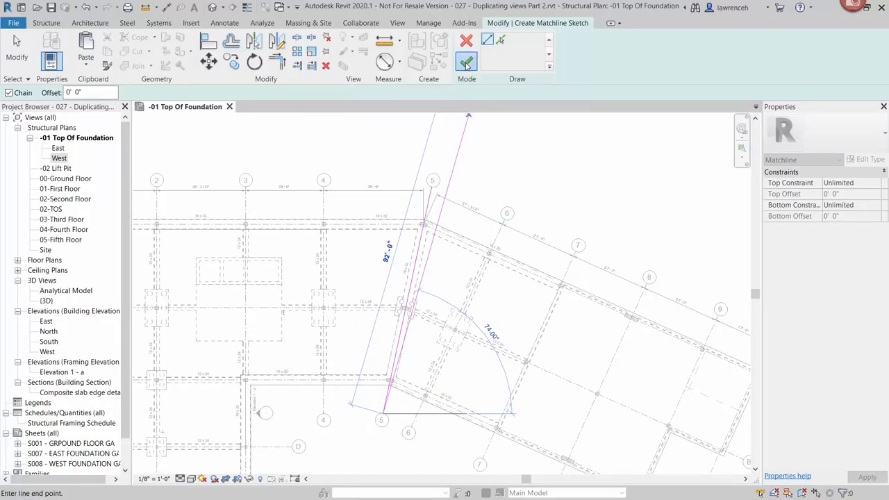
click(438, 268)
scroll(431, 201, up, 2)
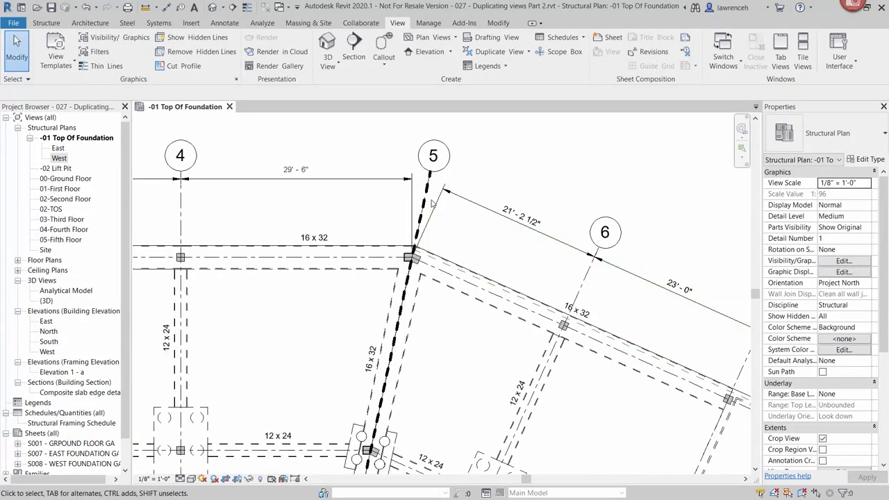
scroll(420, 246, down, 2)
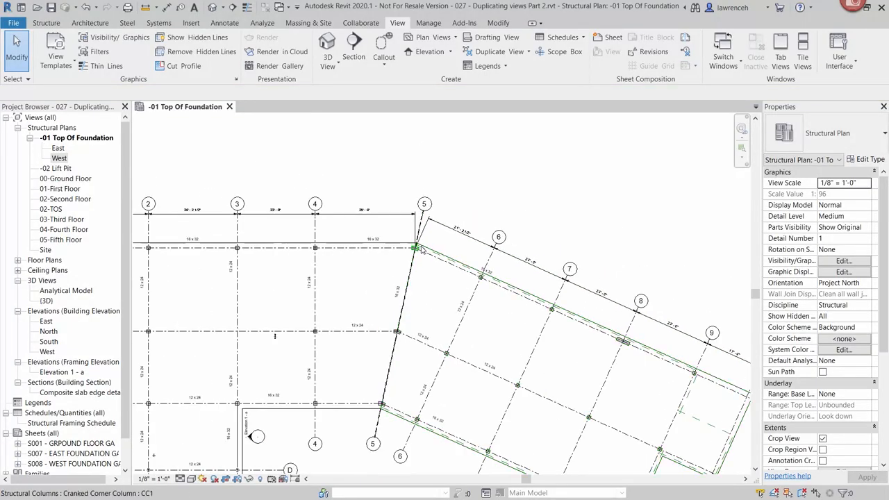
scroll(419, 247, down, 3)
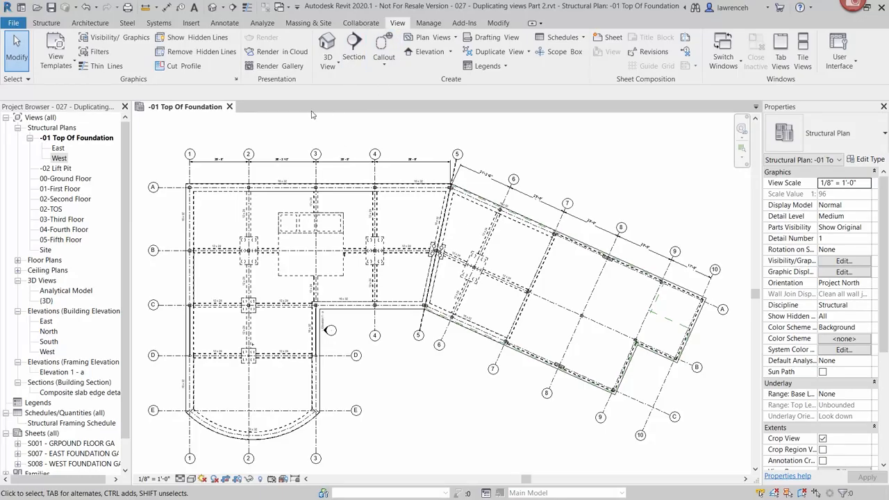
Override the Matchline annotation category's line color to red in the visibility graphics of the -01 Top Of Foundation plan
click(111, 41)
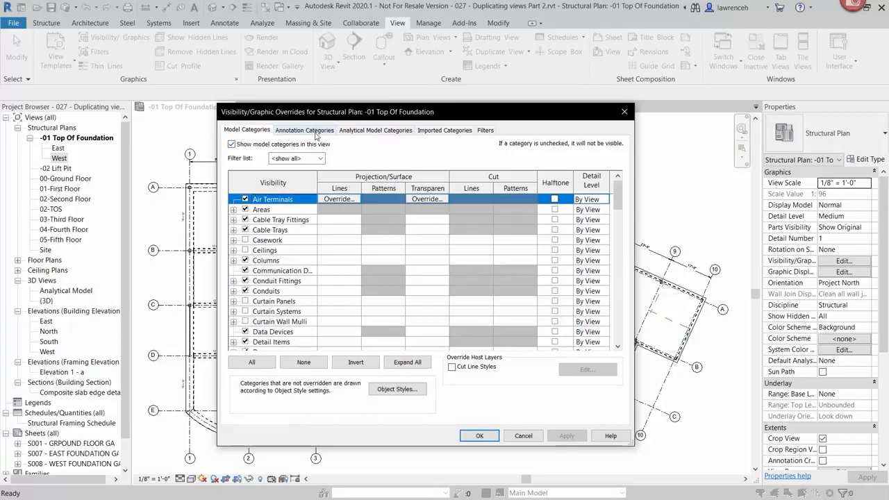
click(317, 134)
click(288, 281)
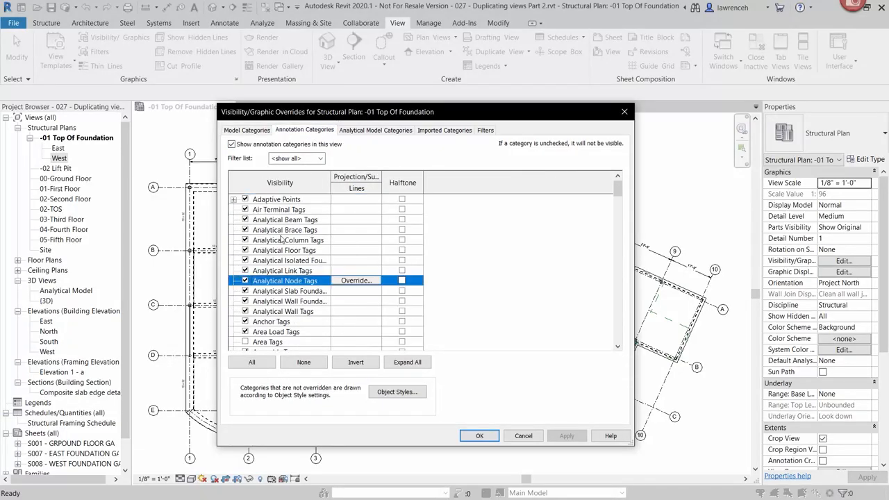
click(281, 240)
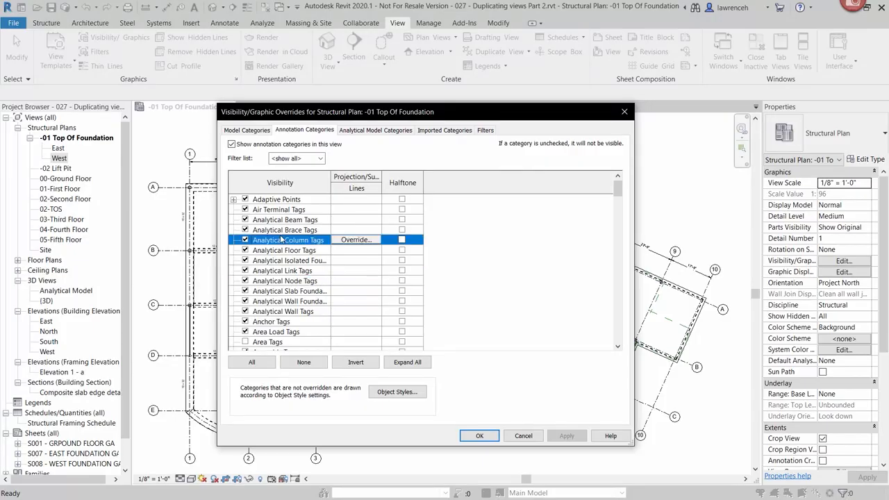
key(m)
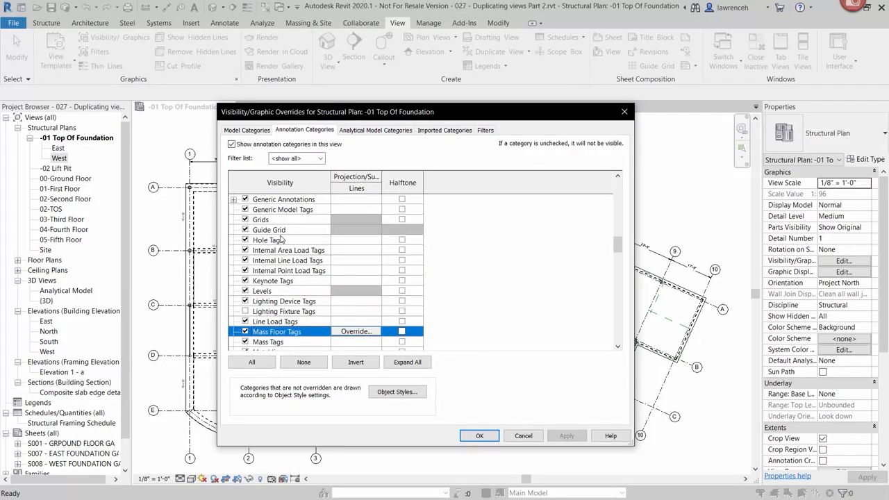
scroll(259, 284, down, 2)
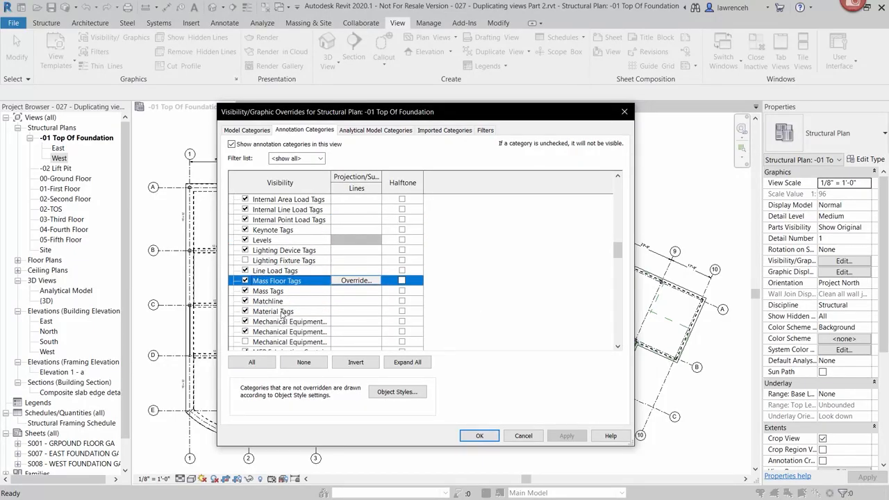
click(271, 304)
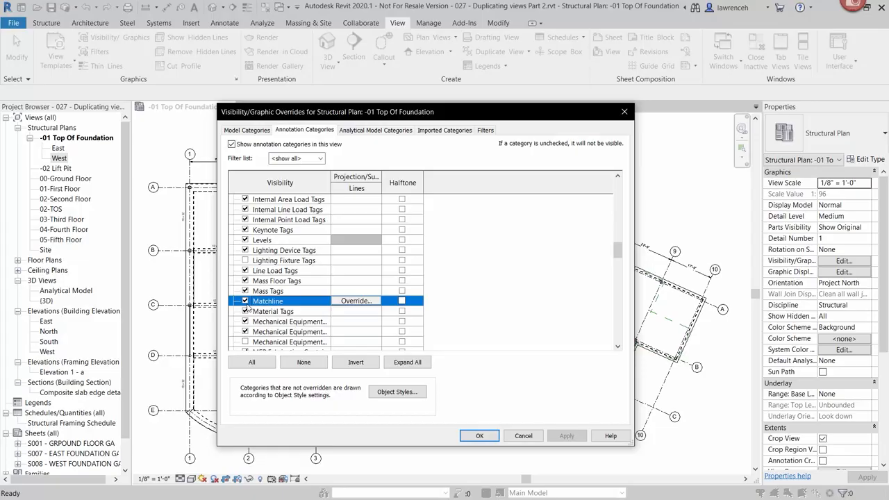
click(356, 301)
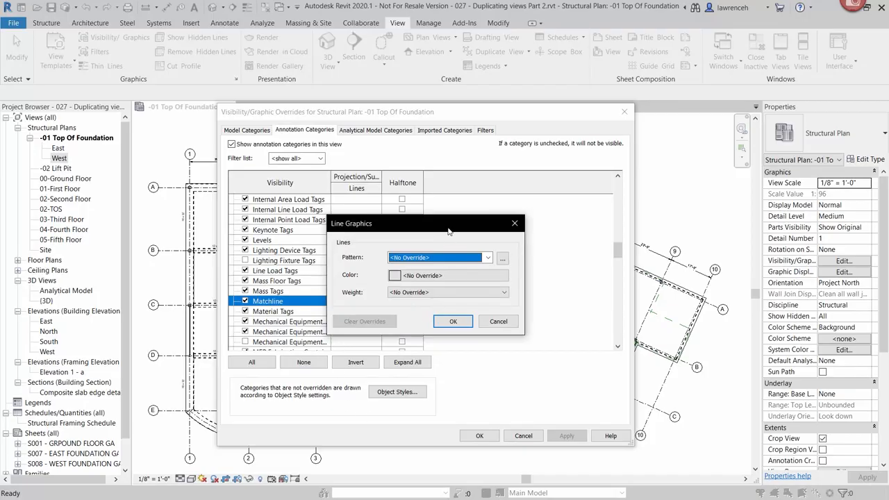
click(477, 276)
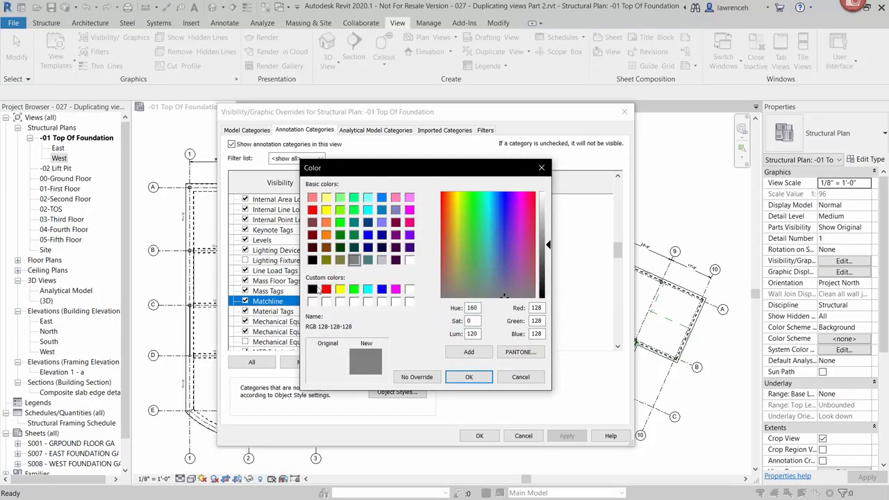
click(329, 291)
click(467, 377)
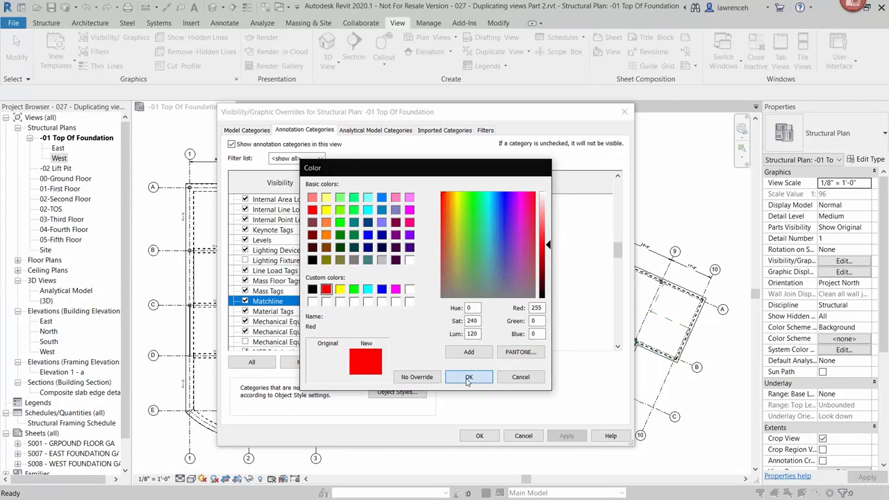
Set the Matchline's line weight override to 10 and accept the visibility graphics changes
click(433, 294)
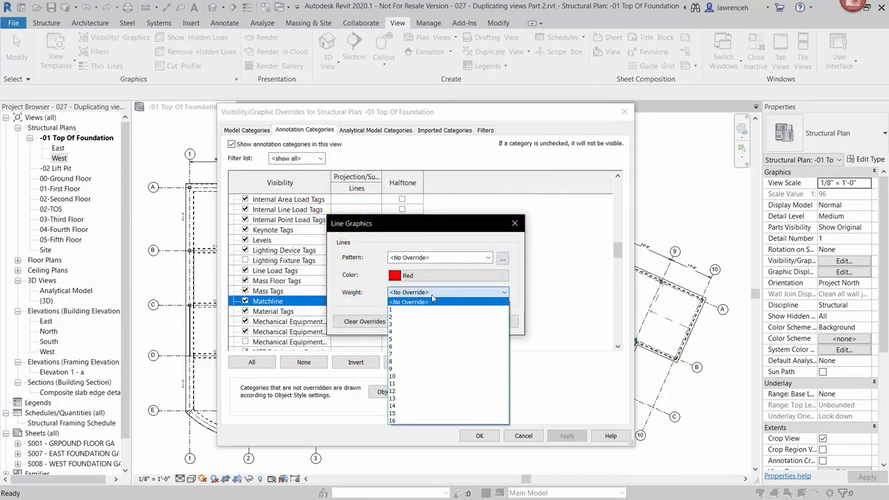
click(422, 377)
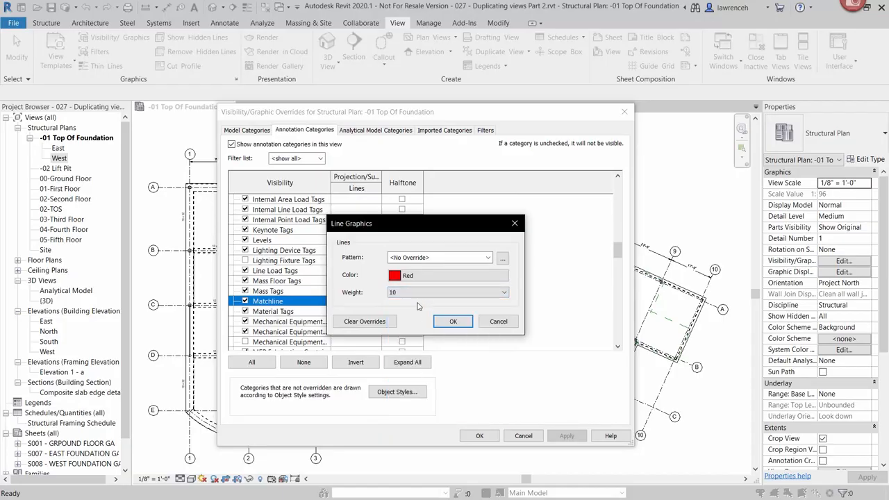
click(466, 326)
click(479, 435)
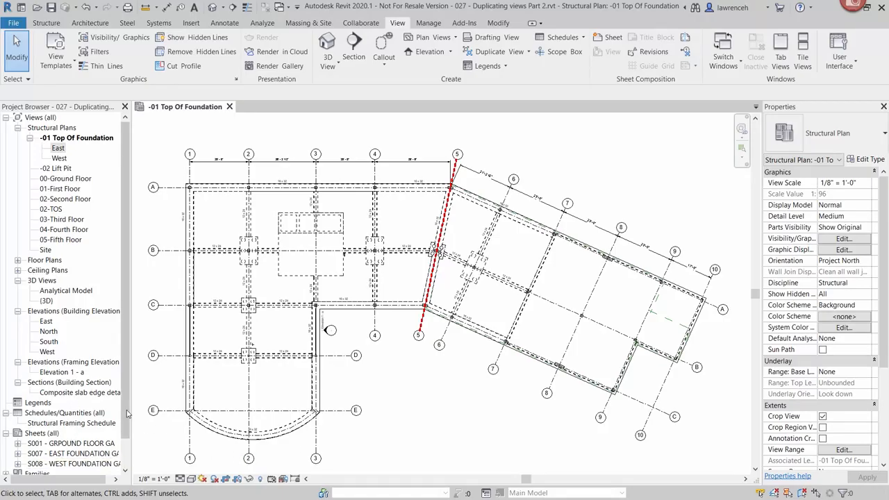
Check how the matchline appears on sheets S007 - EAST FOUNDATION GA and S008 - WEST FOUNDATION GA
drag(126, 411, 126, 439)
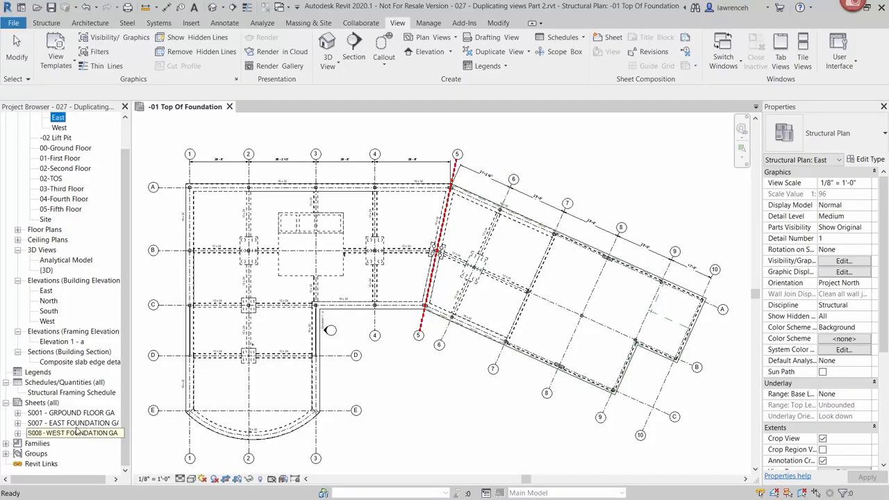
double_click(77, 425)
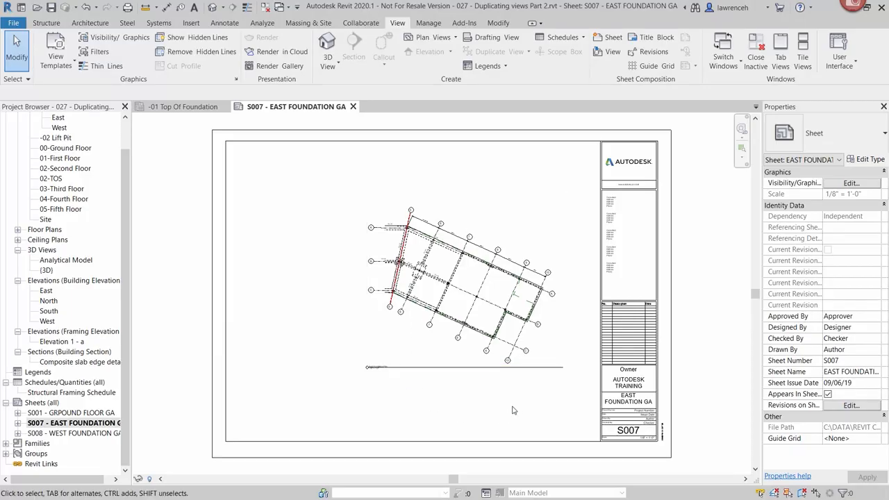
double_click(73, 433)
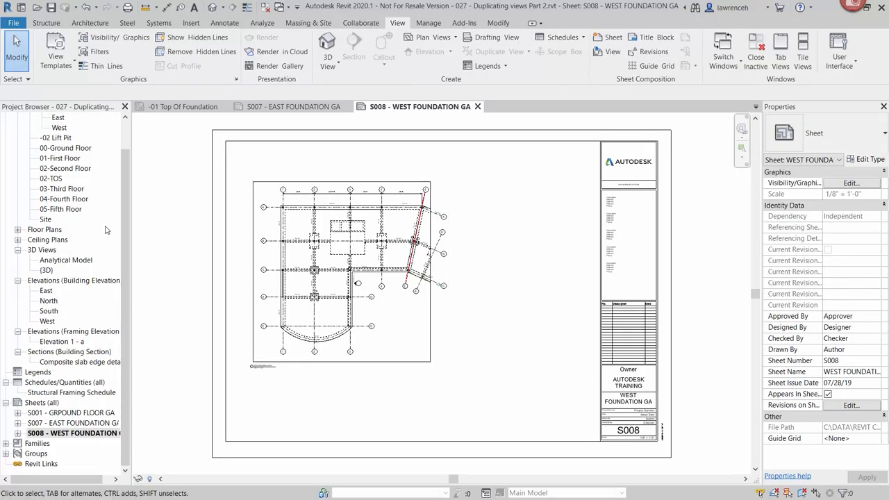
scroll(102, 224, up, 3)
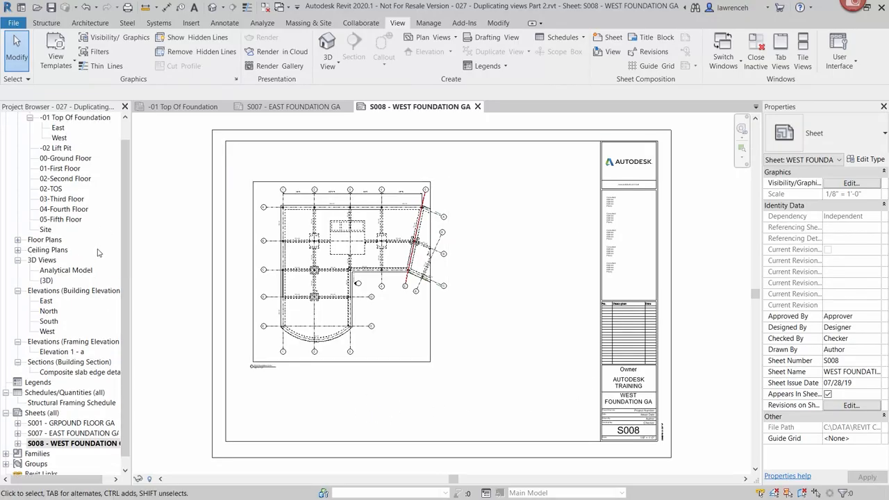
Place a view reference targeting Structural Plan: East on the east side of the matchline, between the grid 5 and 6 bubbles in -01 Top Of Foundation
click(212, 111)
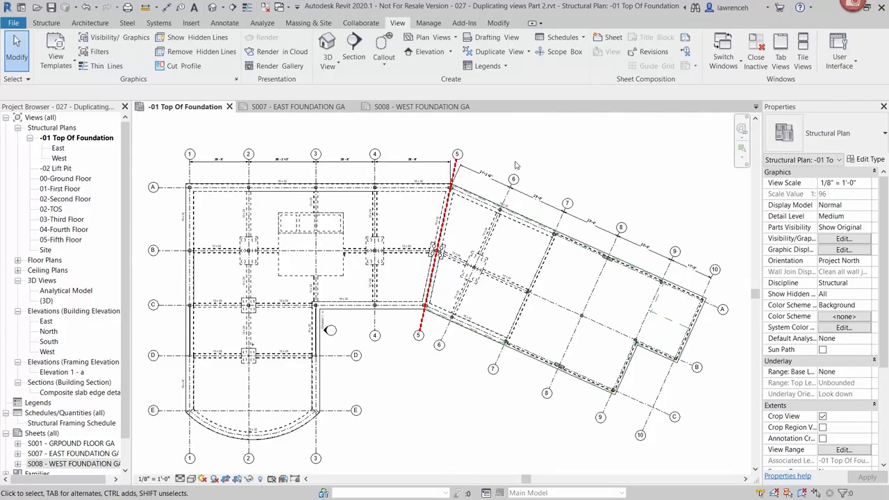
click(685, 65)
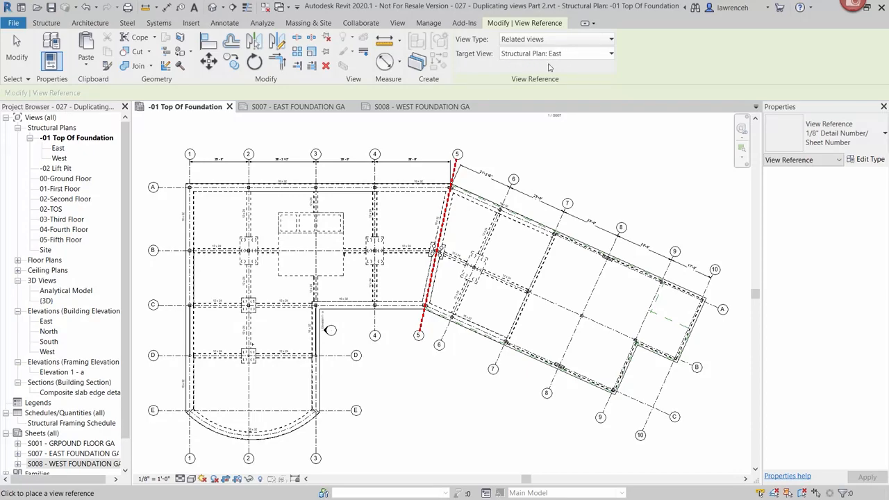
scroll(477, 154, up, 5)
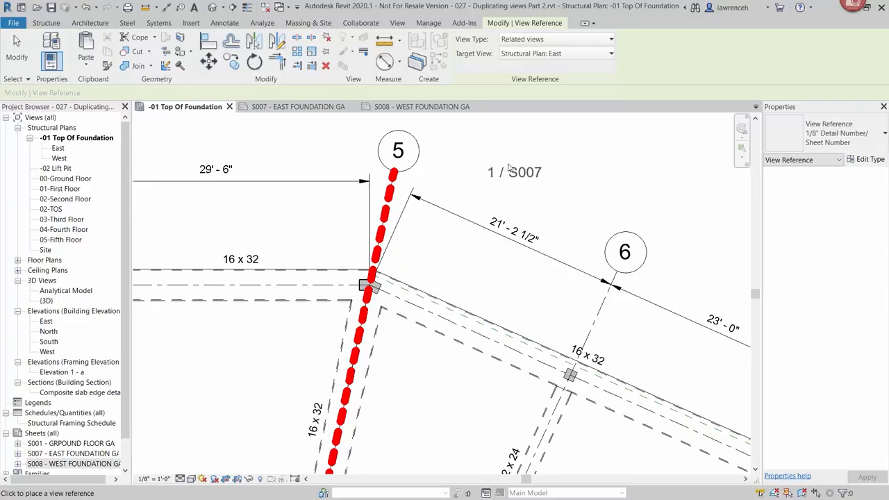
click(514, 177)
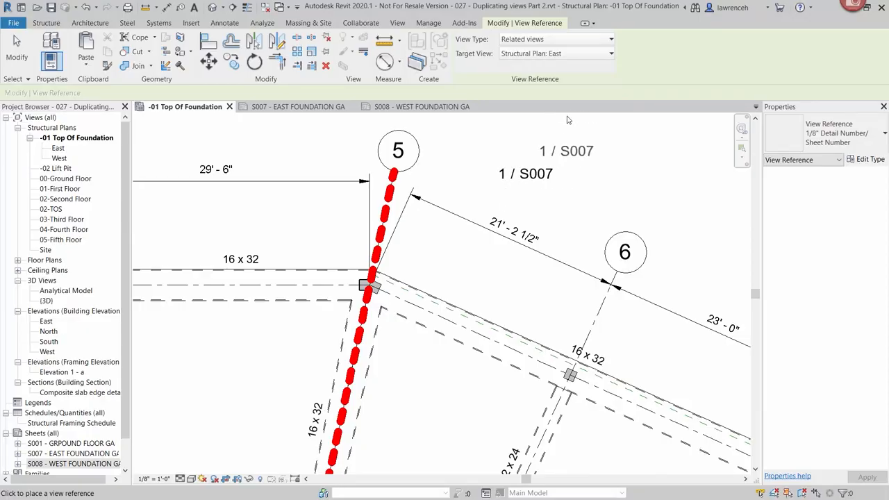
right_click(543, 135)
click(562, 146)
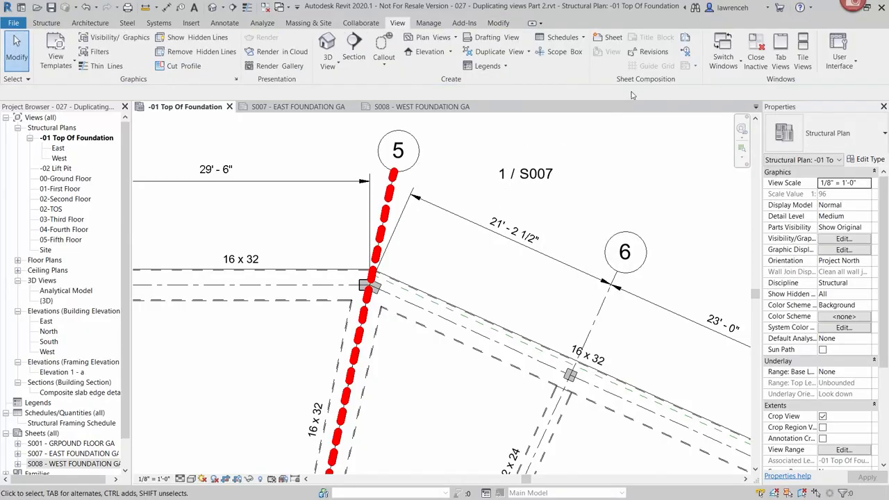
Place a view reference targeting Structural Plan: West on the west side of the matchline, beside the grid 5 bubble
click(685, 54)
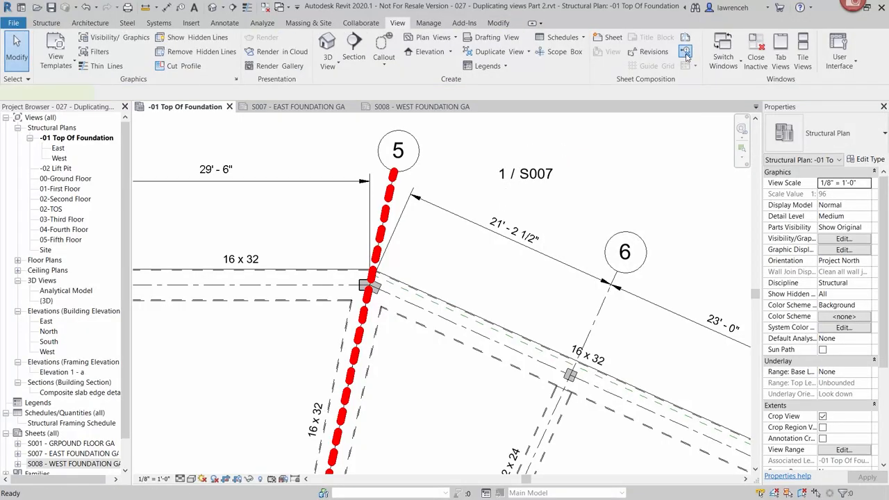
click(594, 53)
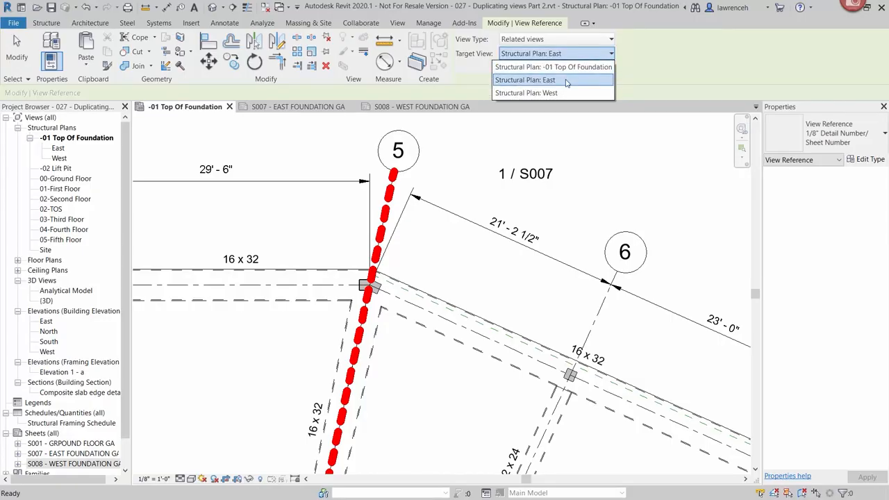
click(526, 92)
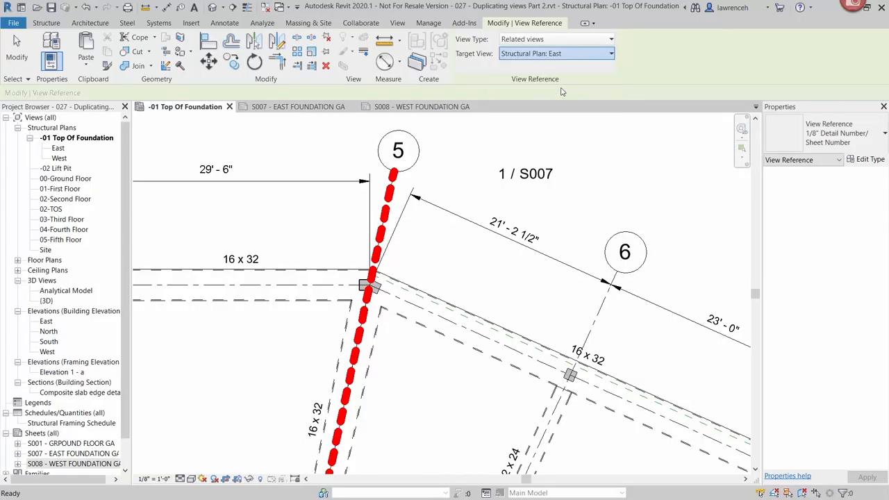
click(320, 163)
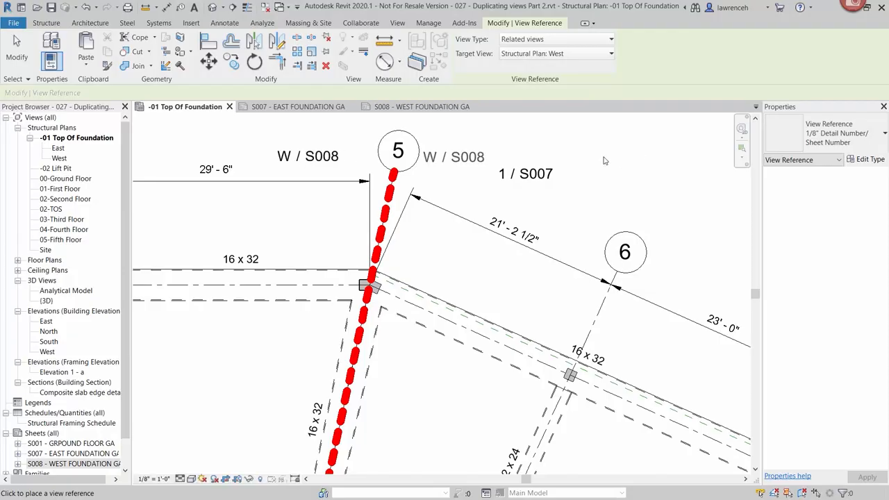
key(Escape)
key(Escape)
Move the S007 view reference up and closer to grid 5, roughly level with the S008 view reference
click(514, 179)
drag(513, 186, 497, 167)
click(412, 392)
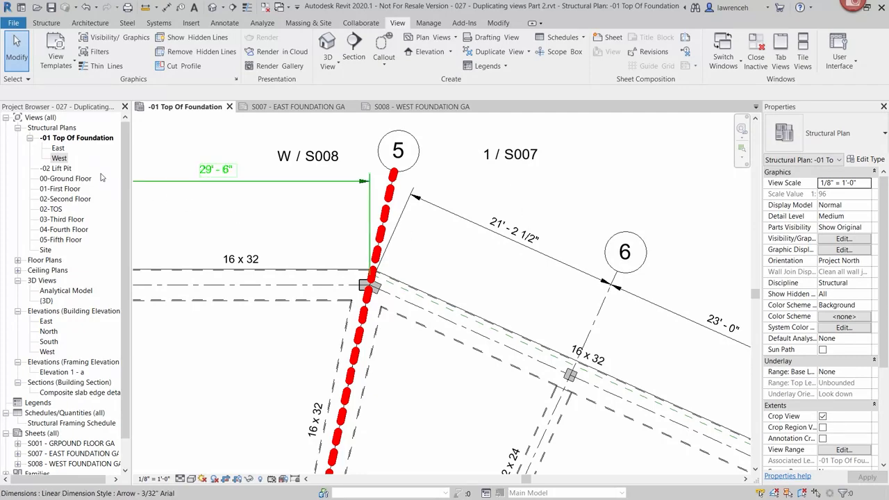
Set the Detail Number of the East dependent view to E
click(59, 148)
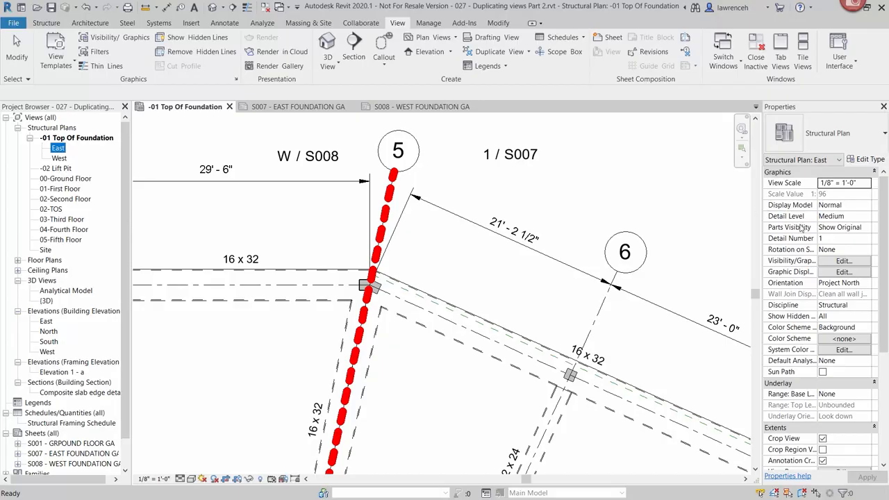
click(837, 238)
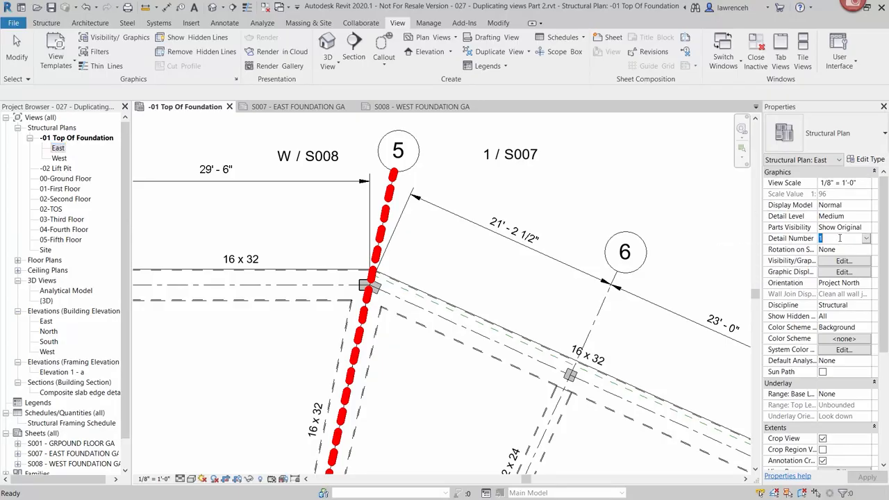
text(E)
click(661, 198)
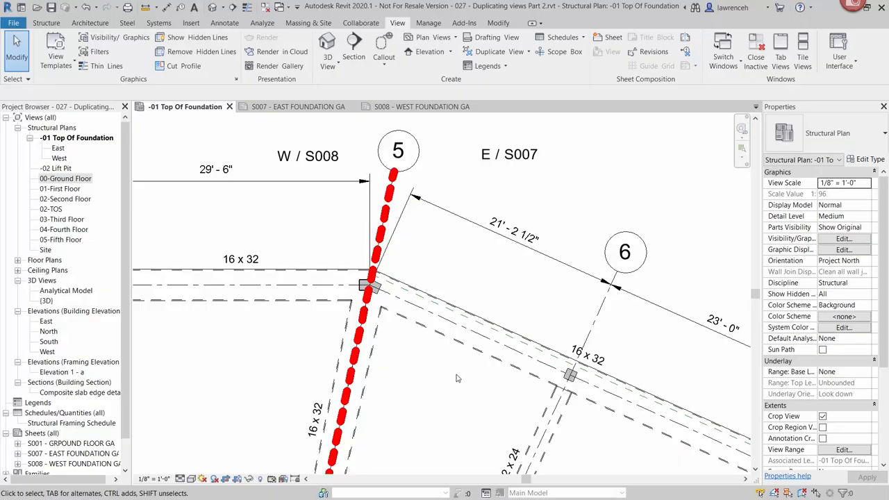
Open the 00-Ground Floor structural plan and set its detail level to Coarse, with the core walls in view
double_click(78, 179)
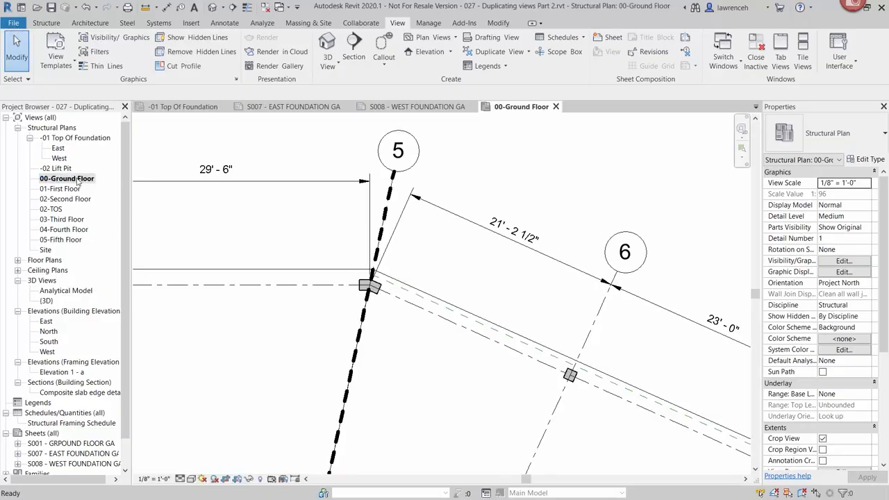
scroll(466, 267, down, 5)
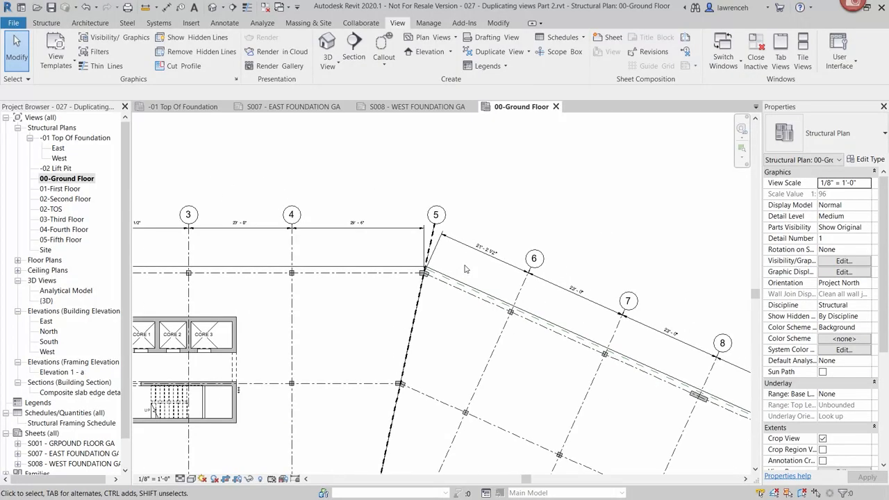
middle_drag(442, 302, 472, 289)
scroll(318, 310, up, 3)
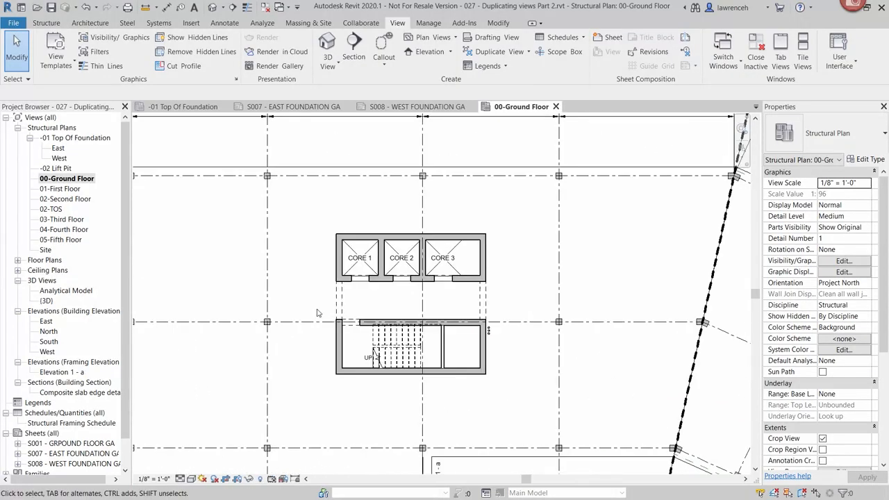
scroll(408, 387, up, 1)
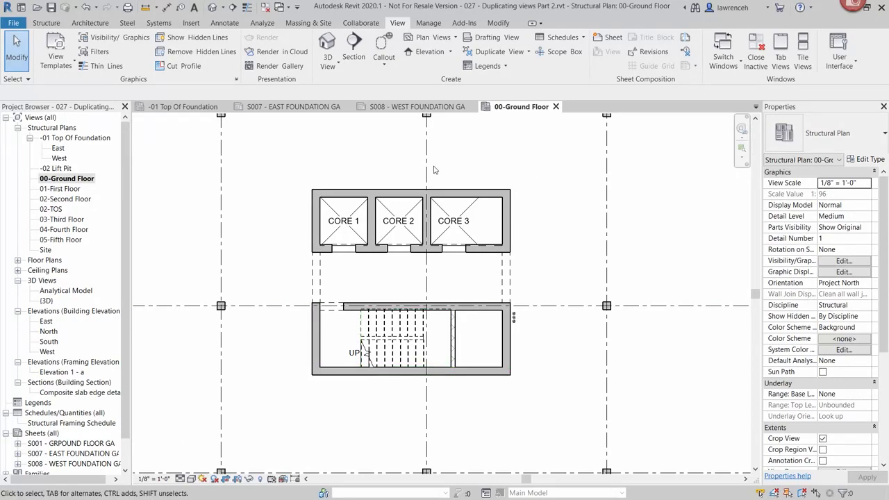
click(180, 479)
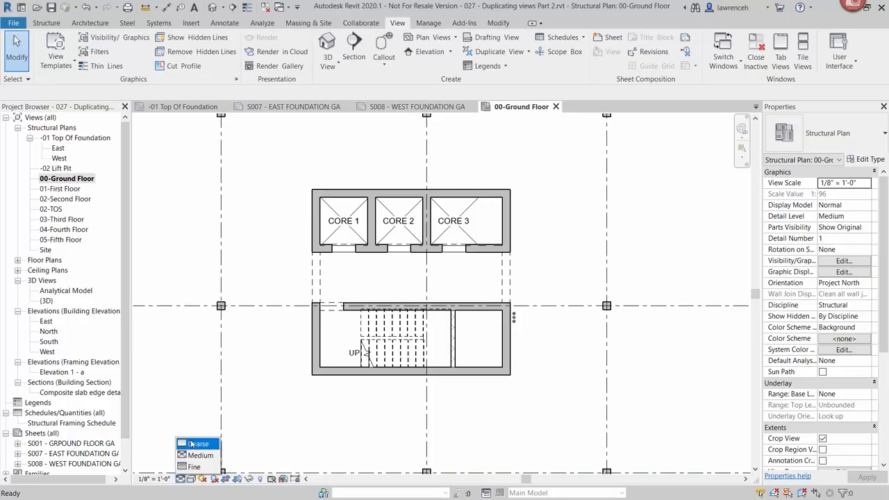
click(192, 444)
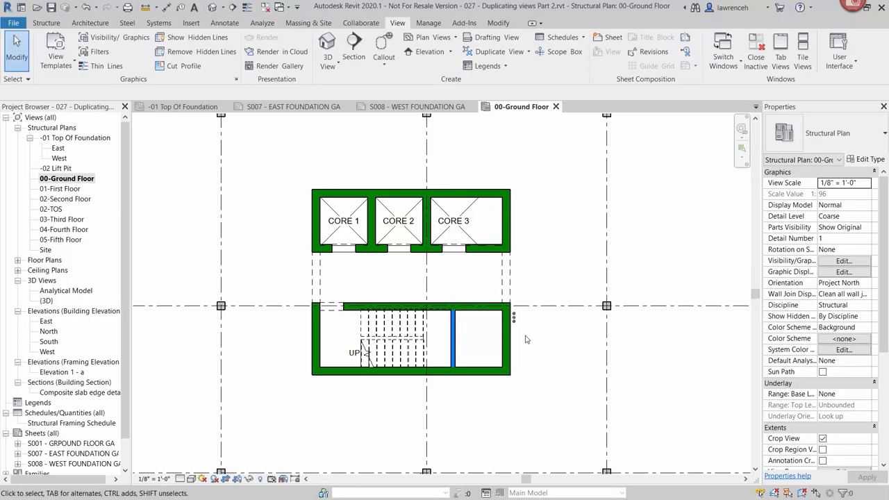
Examine the coarse scale fill pattern and color in the type properties of the Jumpform RC core wall and the blockwork partition
click(506, 350)
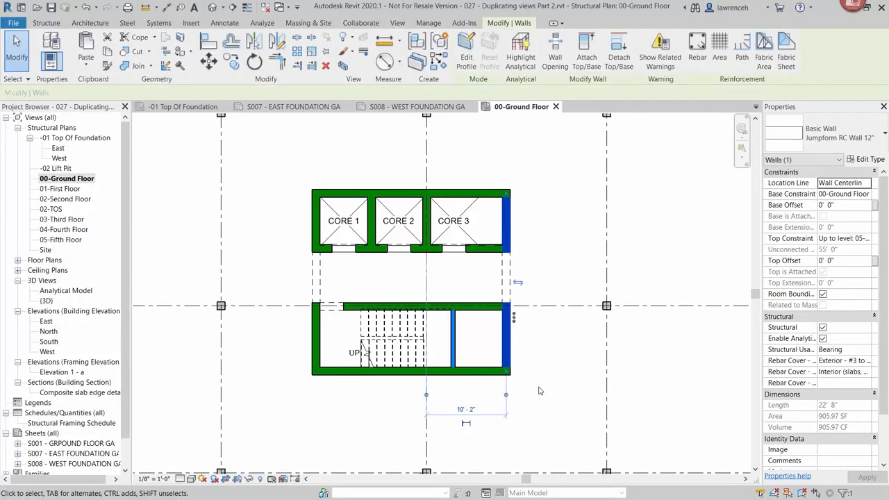
click(869, 161)
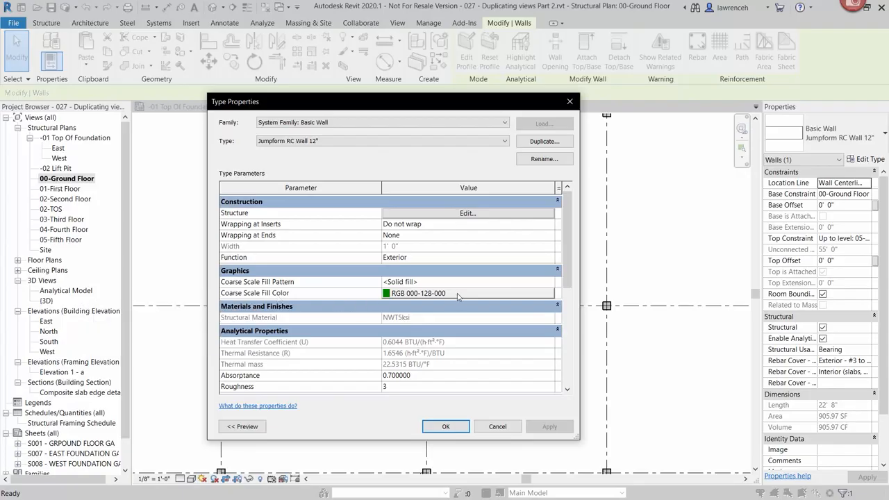
click(498, 426)
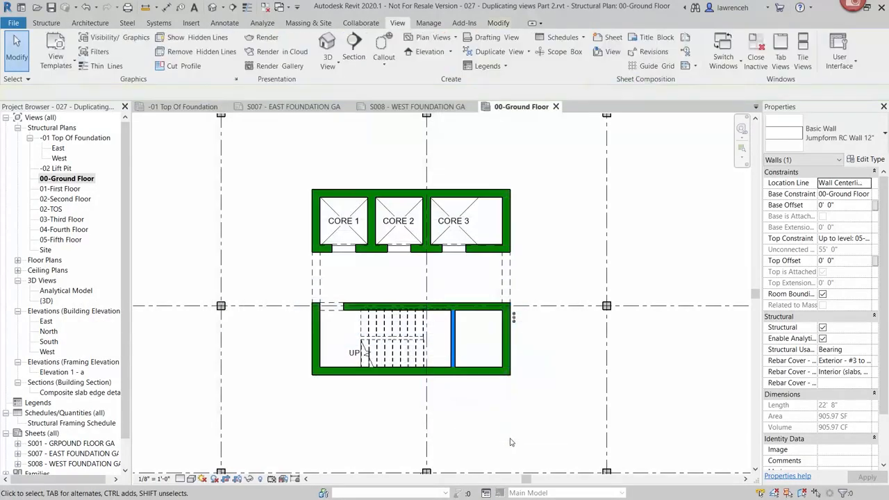
click(459, 348)
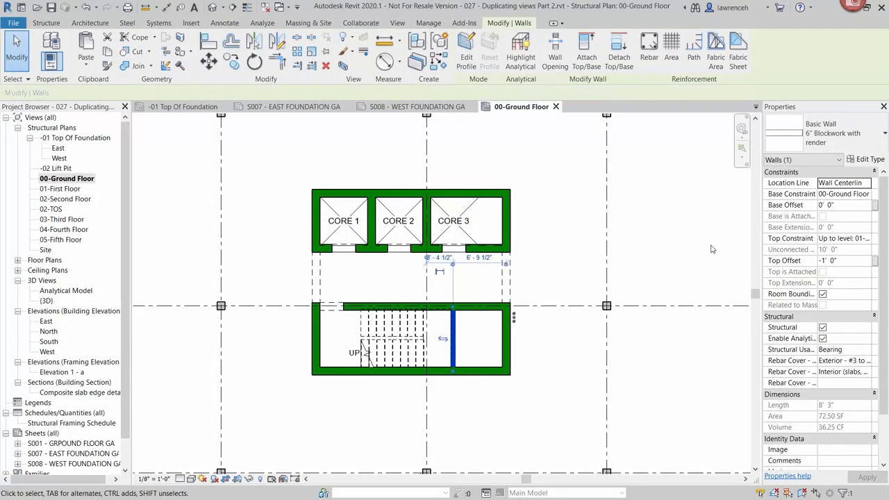
click(878, 160)
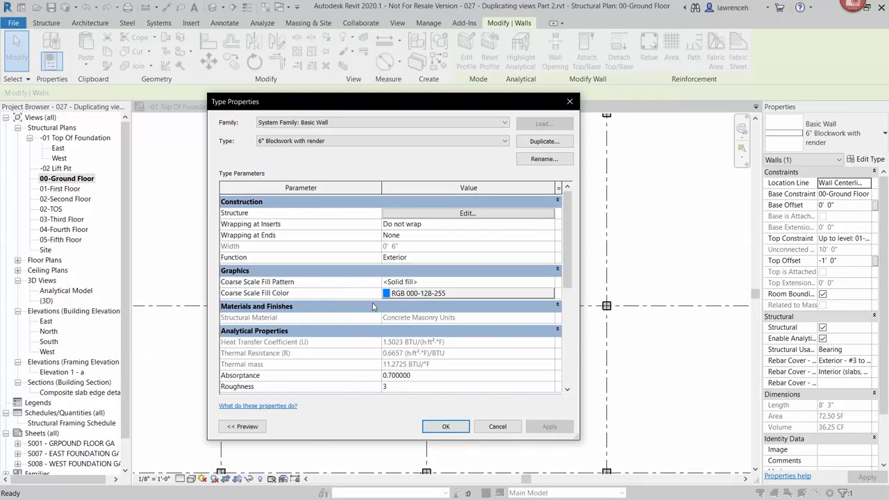
click(496, 426)
click(498, 411)
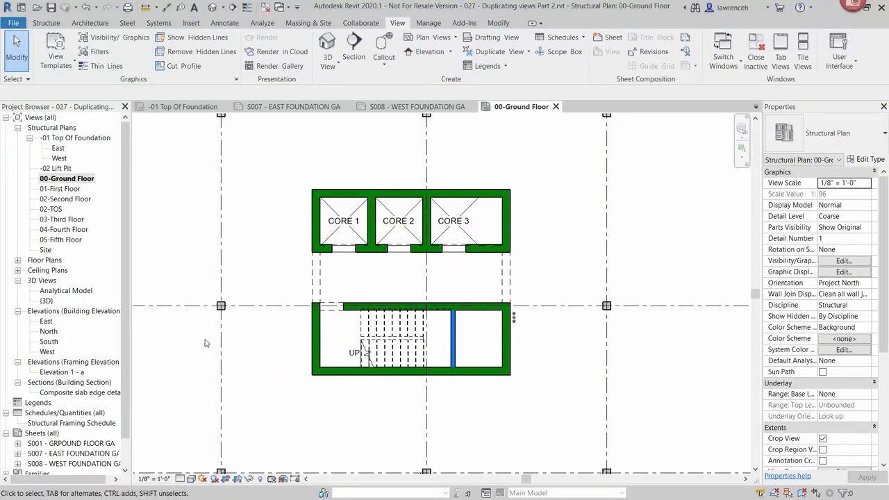
Open sheet S001 - GROUND FLOOR GA and examine how the core walls appear on it
double_click(85, 444)
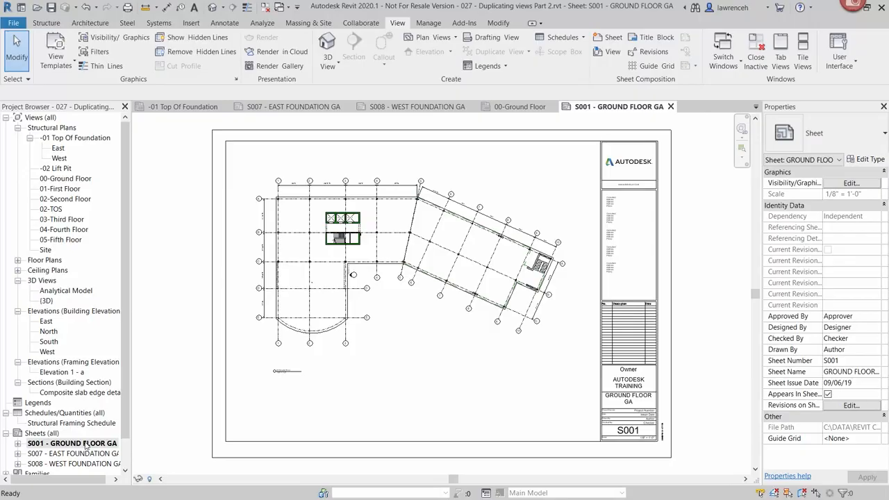
click(361, 231)
click(442, 397)
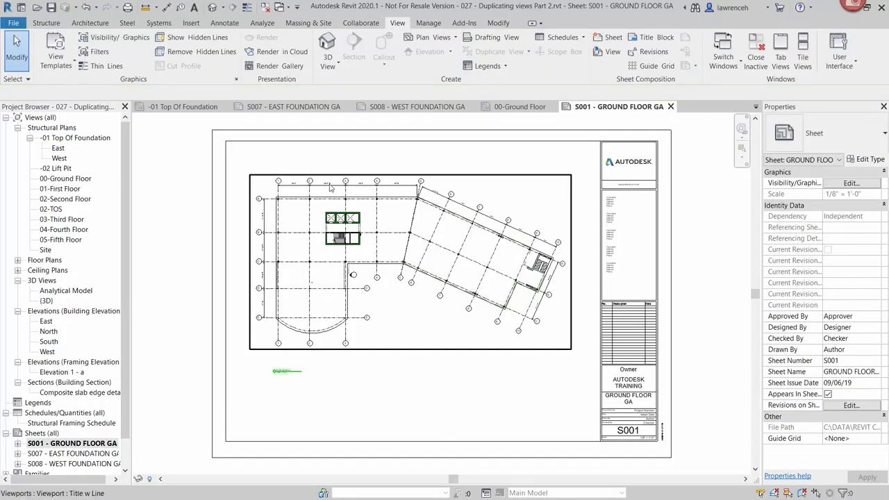
scroll(331, 194, up, 3)
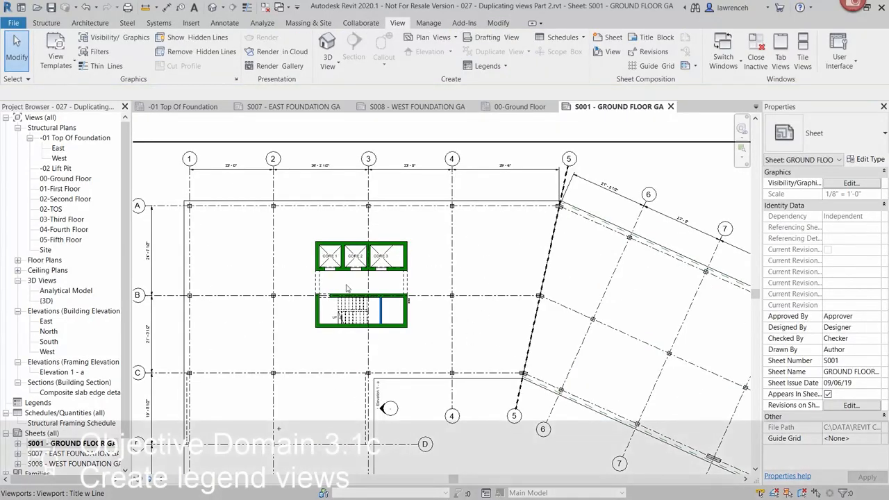
scroll(419, 259, down, 3)
scroll(369, 203, down, 2)
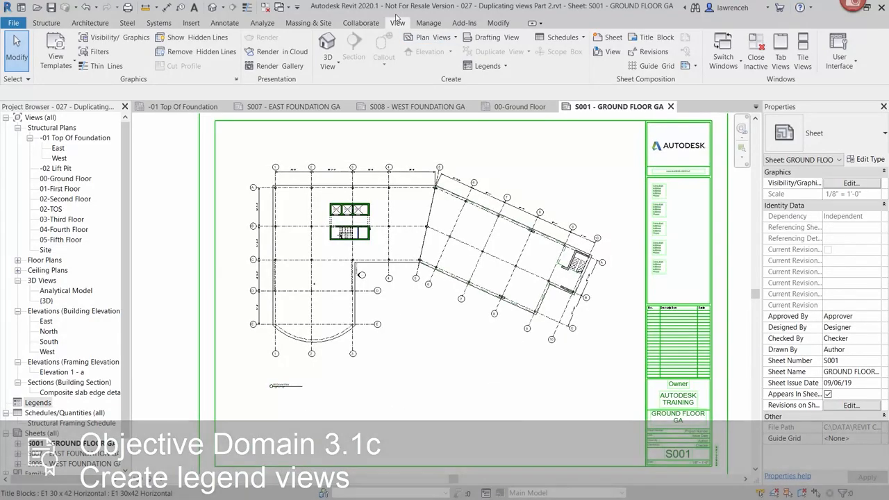
Create a new legend view named Wall Types at 1/4" = 1'-0" scale
click(495, 68)
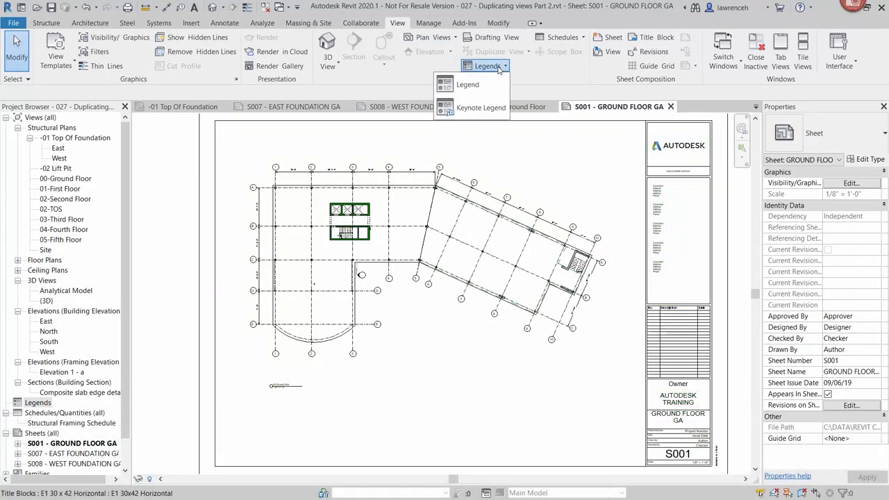
click(483, 85)
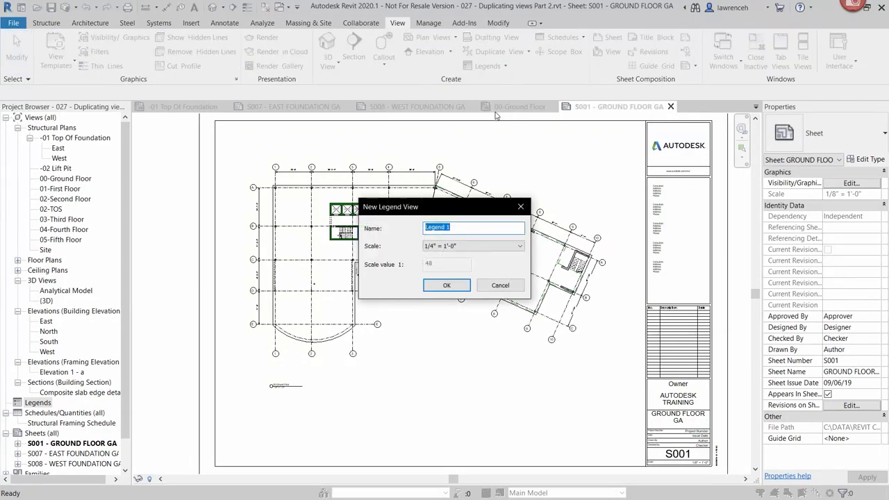
text(Wall Types)
click(446, 285)
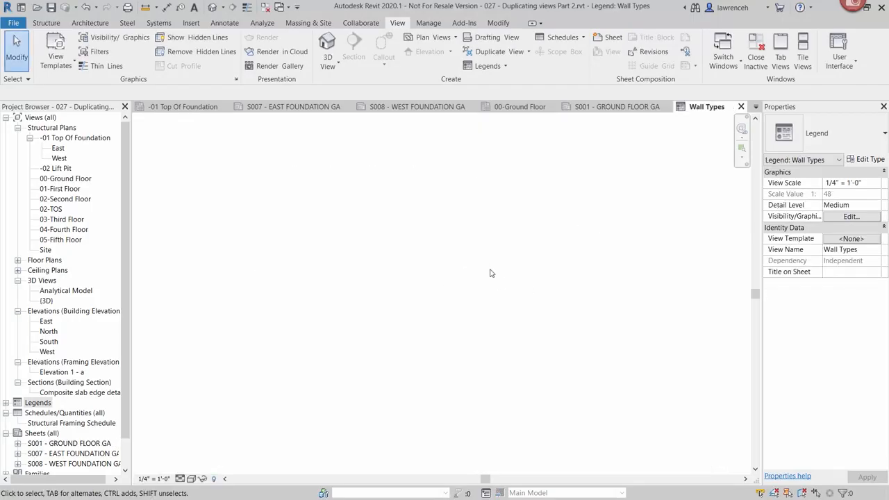
Place a Jumpform RC Wall 12" legend component in the Wall Types legend, using Floor Plan view and a 3' 0" host length
click(225, 22)
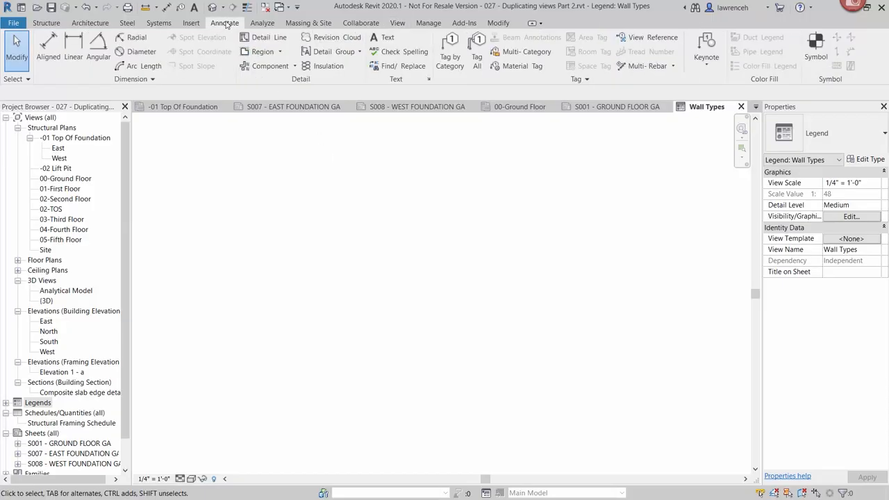
click(295, 66)
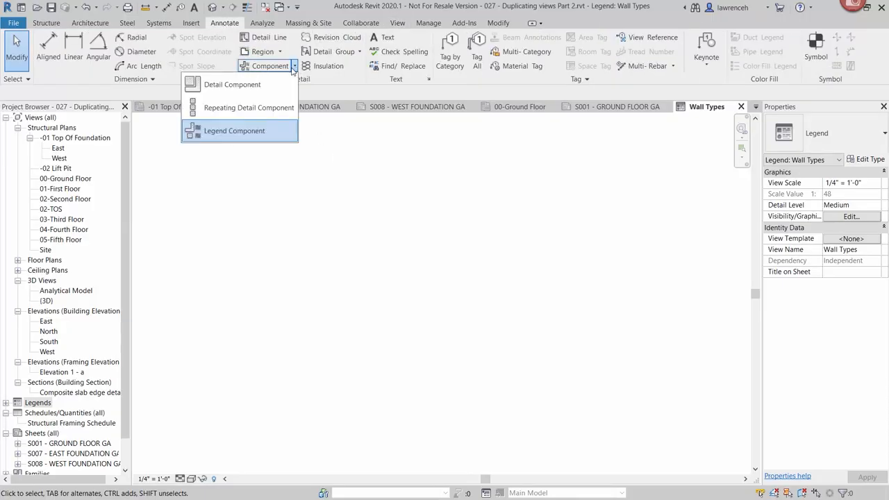
click(254, 132)
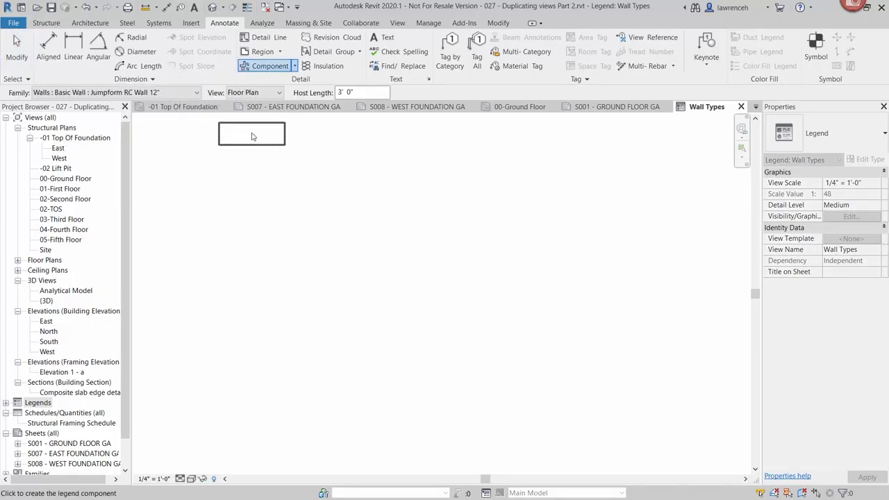
click(190, 93)
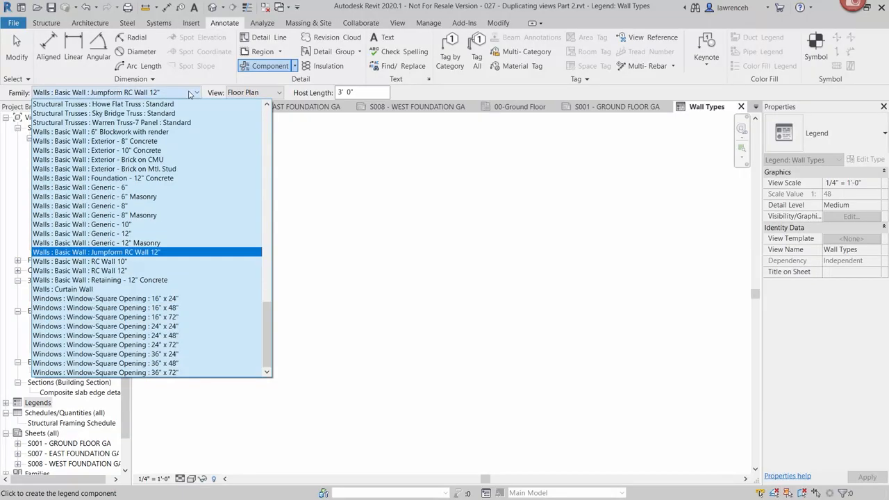
click(153, 252)
click(271, 93)
click(250, 113)
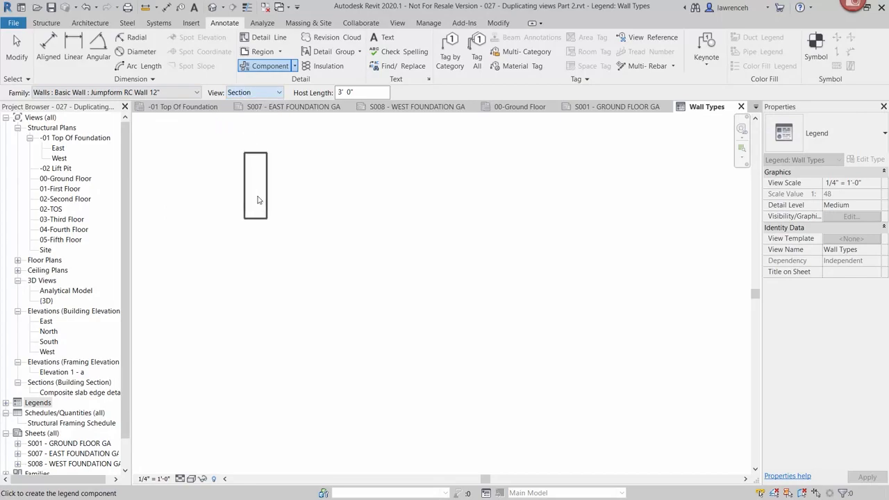
click(260, 93)
click(250, 103)
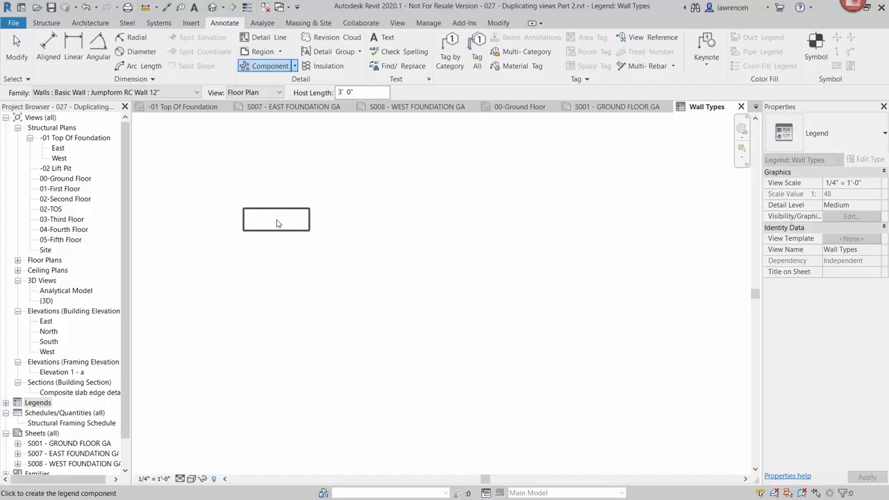
click(277, 223)
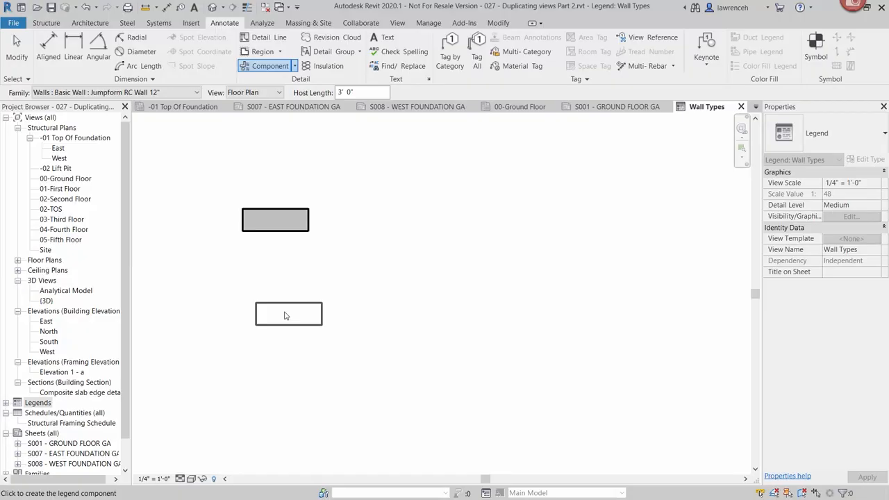
Set the Wall Types legend's detail level to Coarse and delete the stray second Jumpform RC Wall 12" component
click(180, 479)
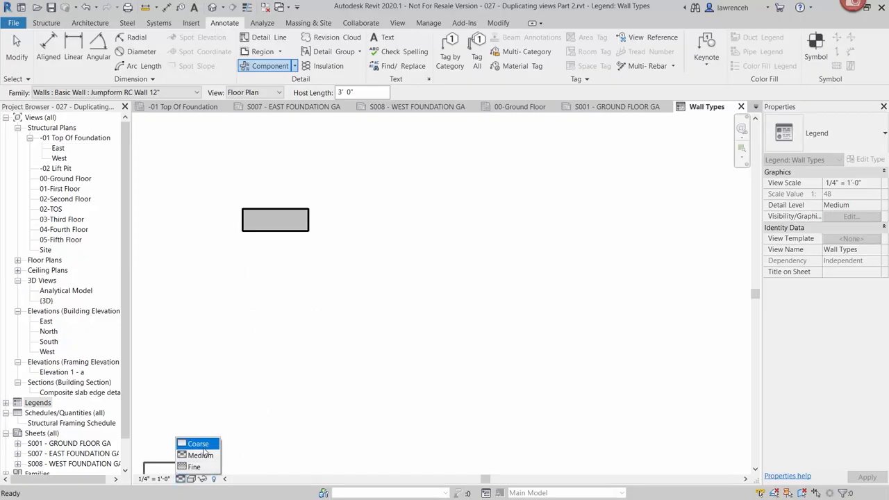
click(198, 444)
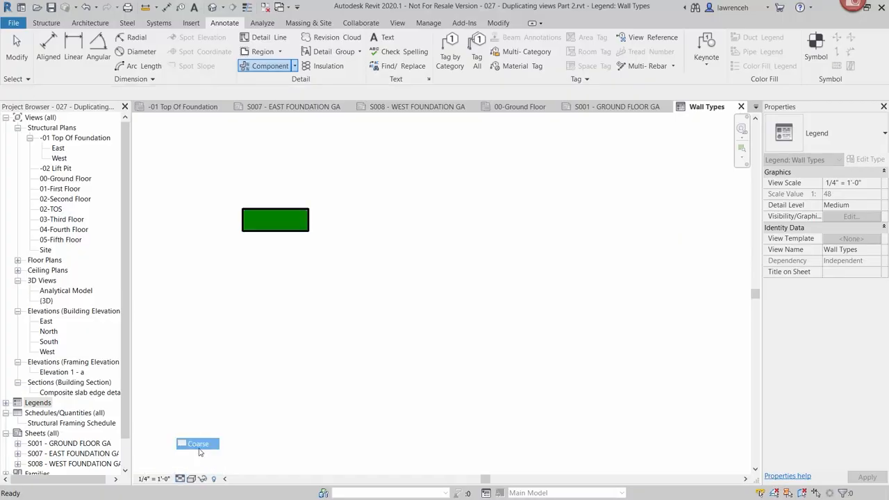
key(Escape)
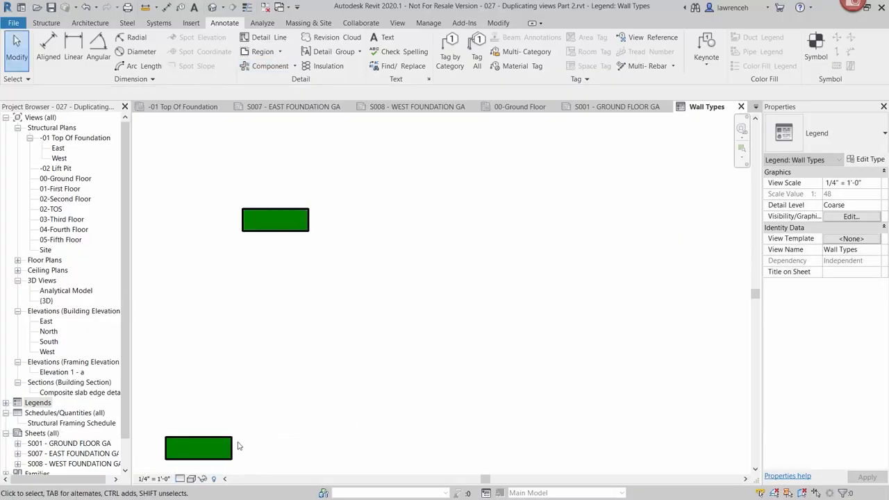
click(234, 443)
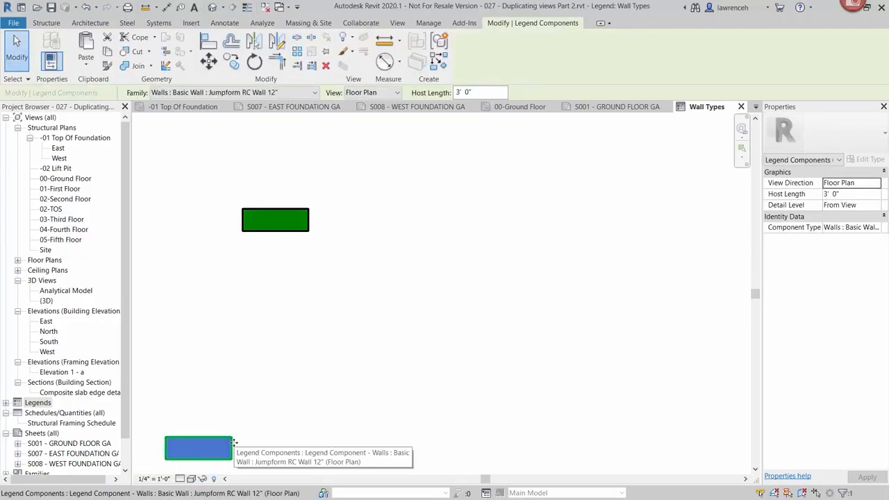
key(Delete)
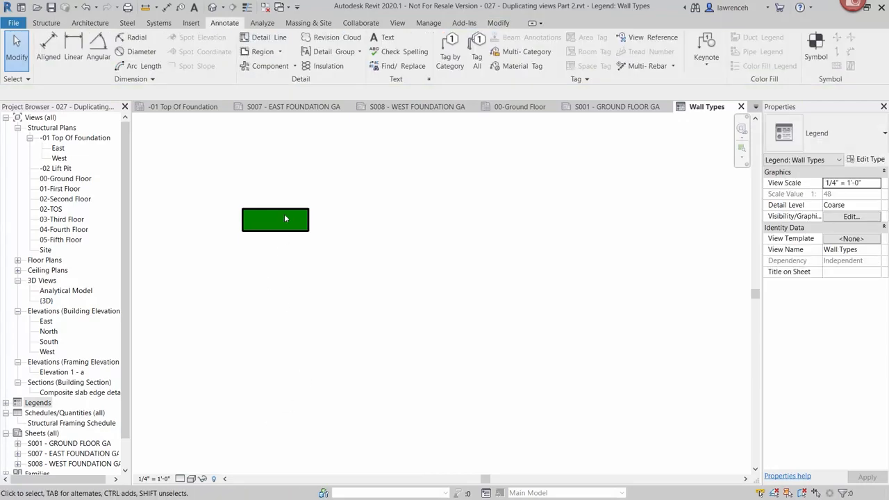
Place RC Wall 10" and RC Wall 12" legend components in a column below the green Jumpform wall component
click(294, 66)
click(236, 129)
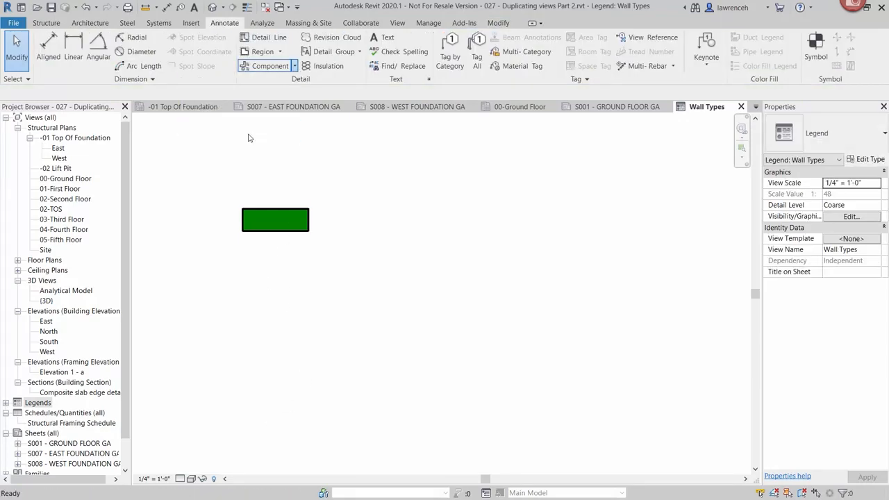
click(182, 93)
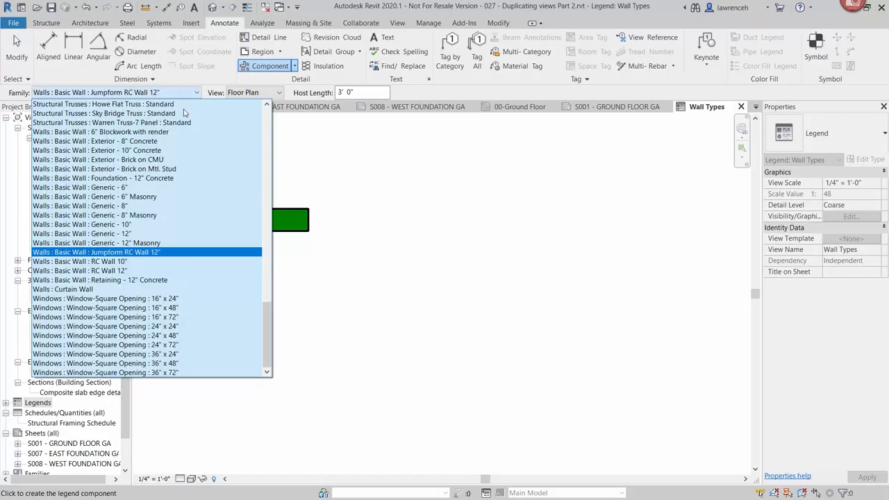
click(117, 264)
click(275, 263)
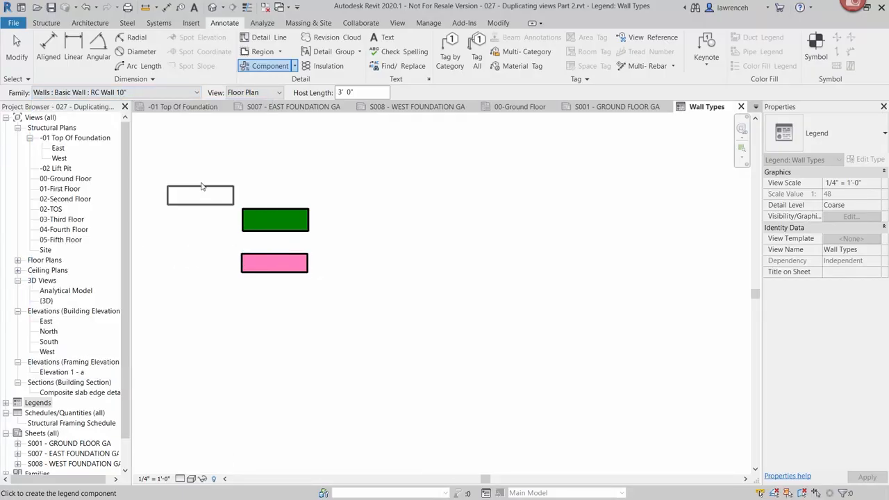
click(184, 94)
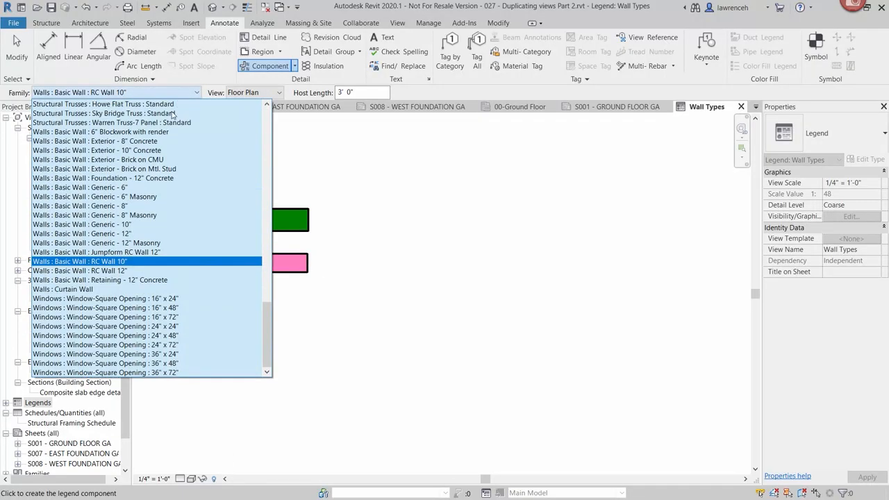
click(123, 271)
click(274, 308)
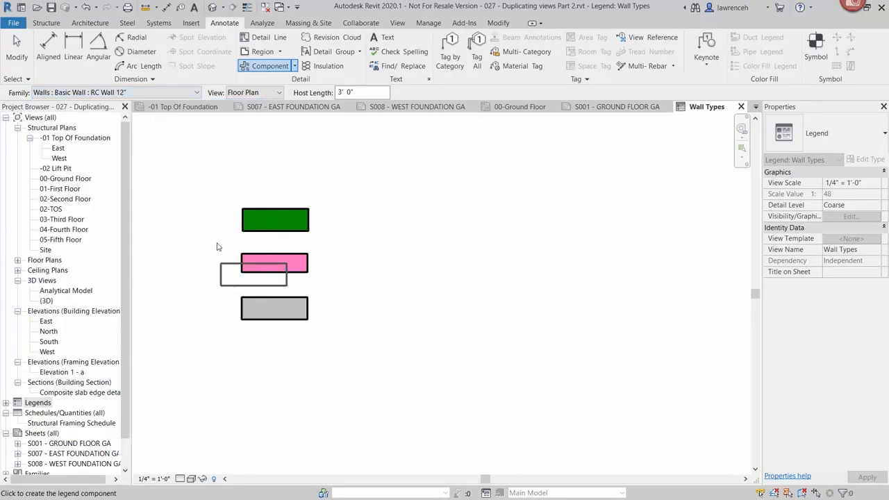
Place a 6" Blockwork with render legend component above the green Jumpform wall component
click(178, 92)
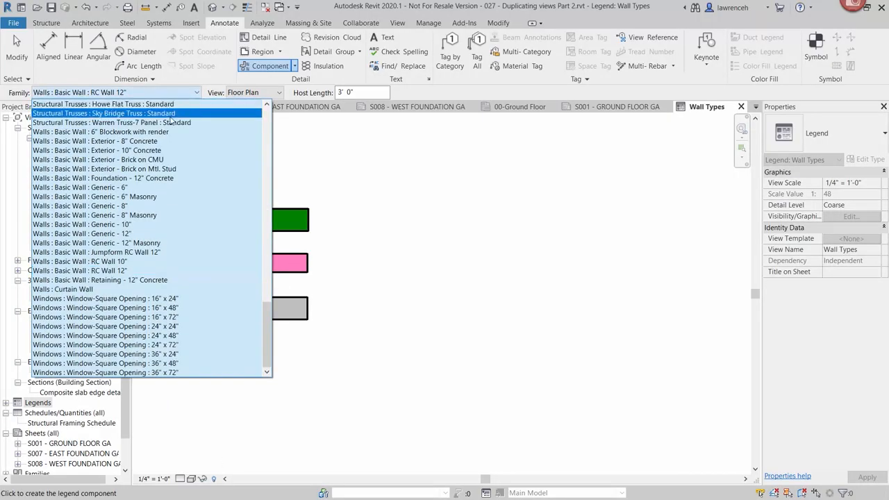
click(167, 131)
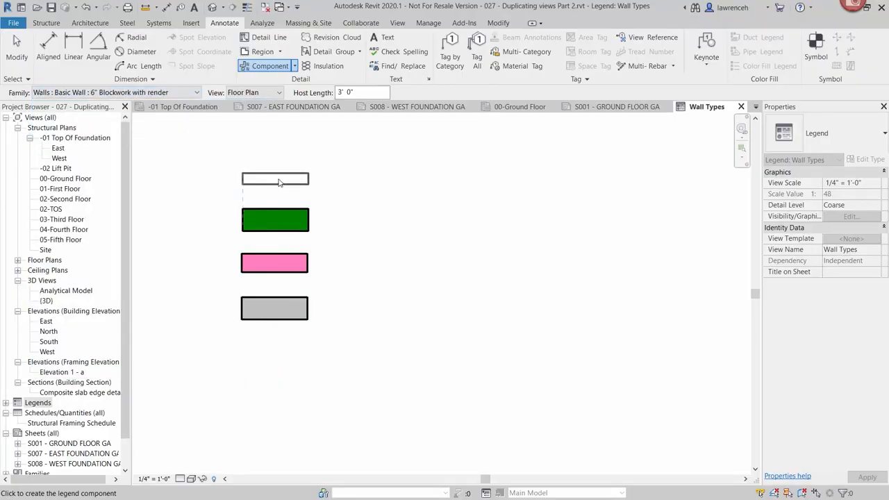
click(280, 181)
key(Escape)
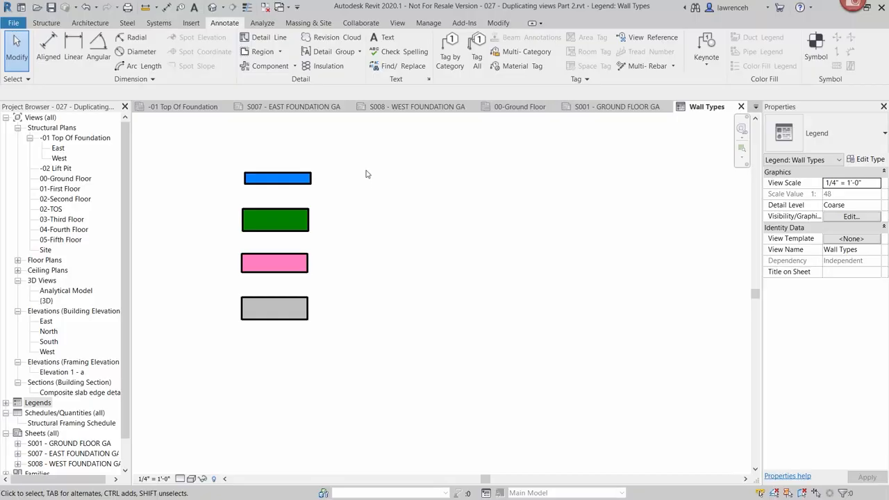
Add the text note RC JUMPFORMED WALL beside the green wall component and copy it beside the other three components
click(383, 39)
drag(333, 200, 675, 250)
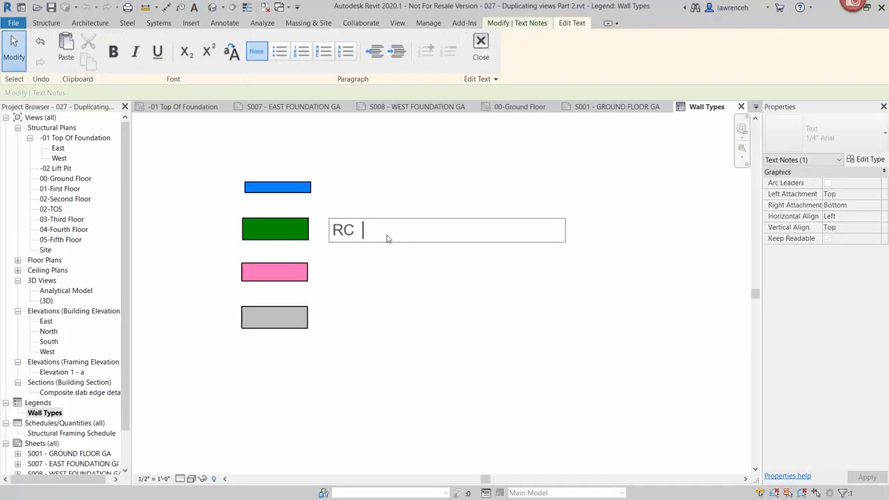
text(JUMPFORMED WALL)
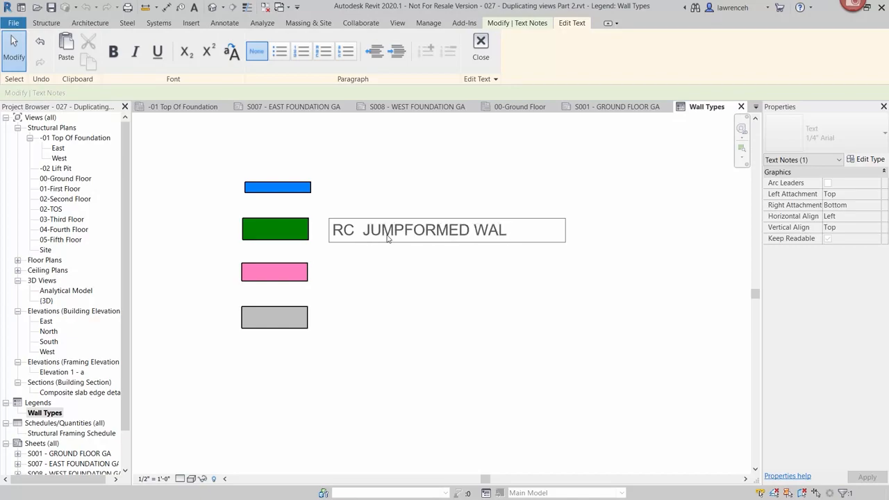
click(436, 259)
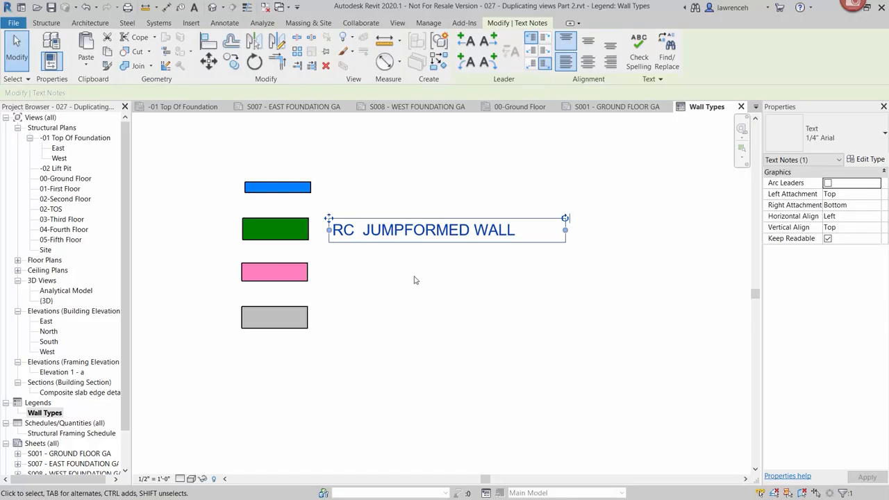
click(414, 280)
click(357, 239)
ctrl+drag(329, 218, 329, 181)
Change the text note beside the blue wall component to BLOCKWORK
double_click(513, 195)
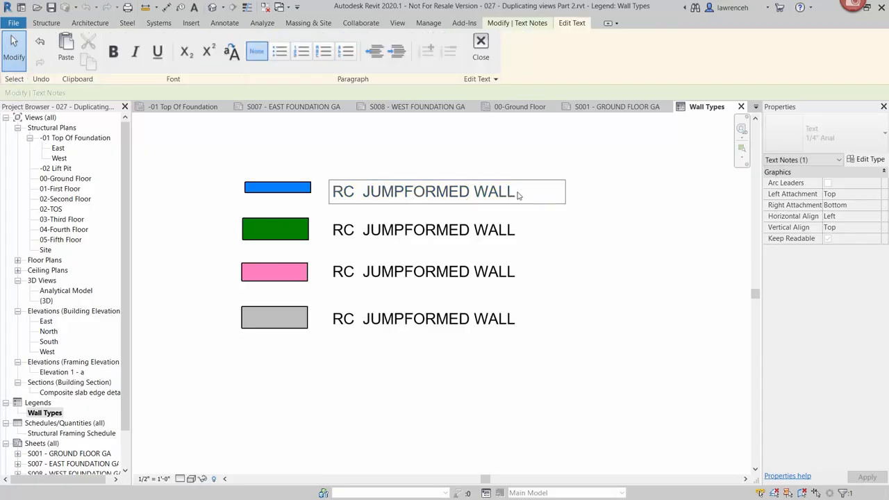
drag(517, 196, 301, 189)
text(BLOCKWPOR)
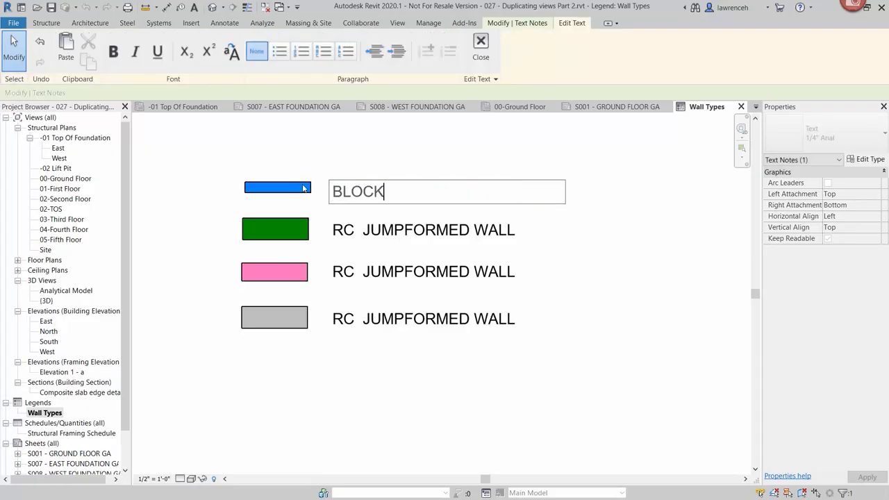
key(BackSpace)
key(BackSpace)
text(R)
key(BackSpace)
text(ORK)
Change the text note beside the pink wall component to RC 10" WALL
click(385, 272)
click(389, 272)
click(394, 272)
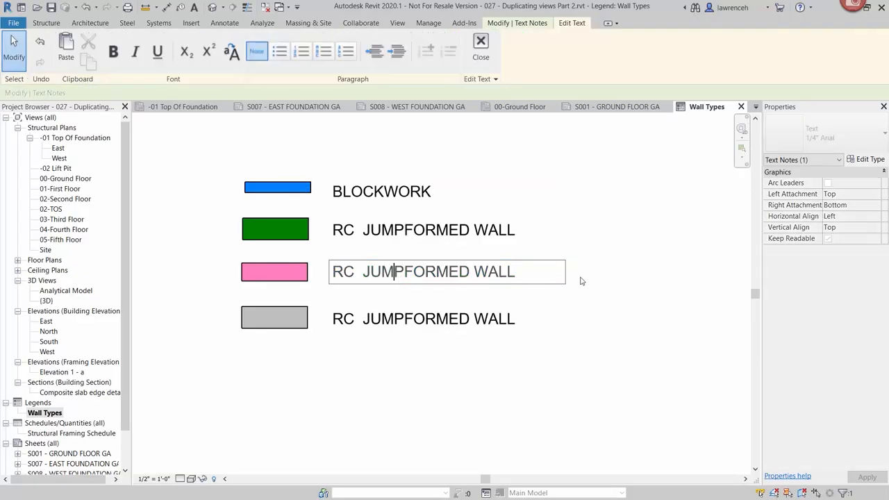
drag(515, 273, 337, 277)
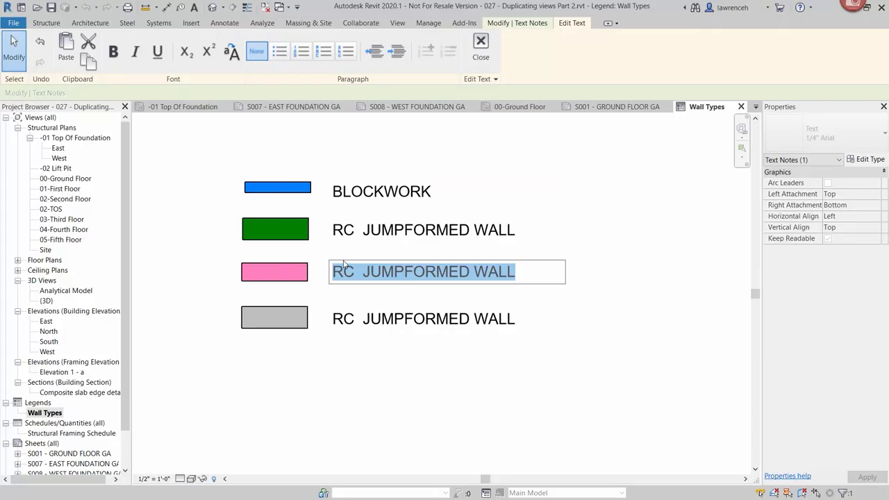
text(RC 10" WALL)
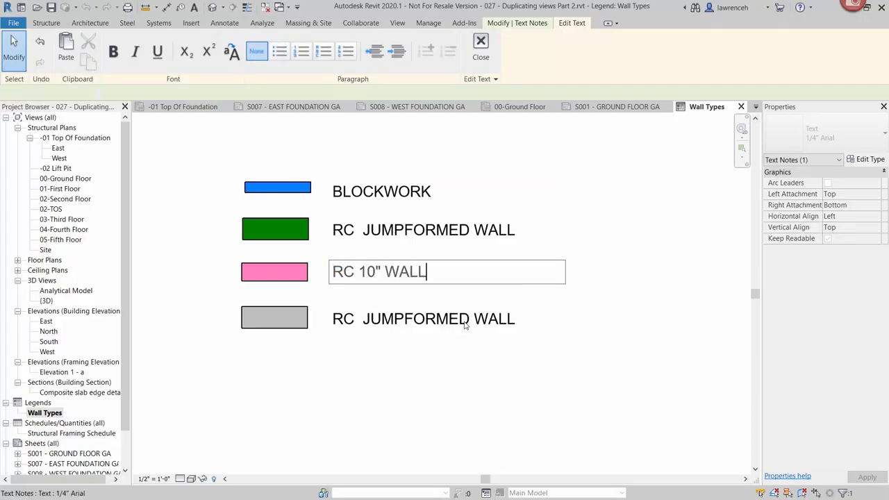
Change the text note beside the grey wall component to RC 12" WALL
click(466, 325)
click(512, 320)
drag(514, 320, 364, 321)
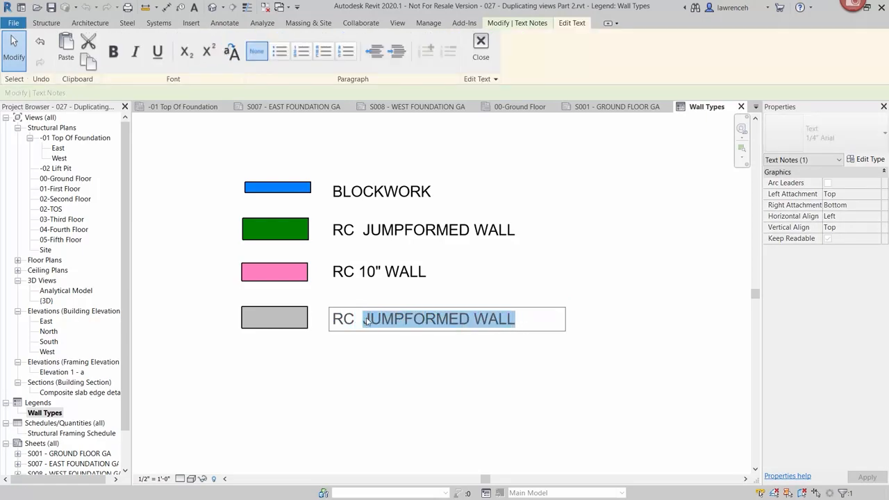
text(12" WALL)
click(367, 319)
key(BackSpace)
click(381, 410)
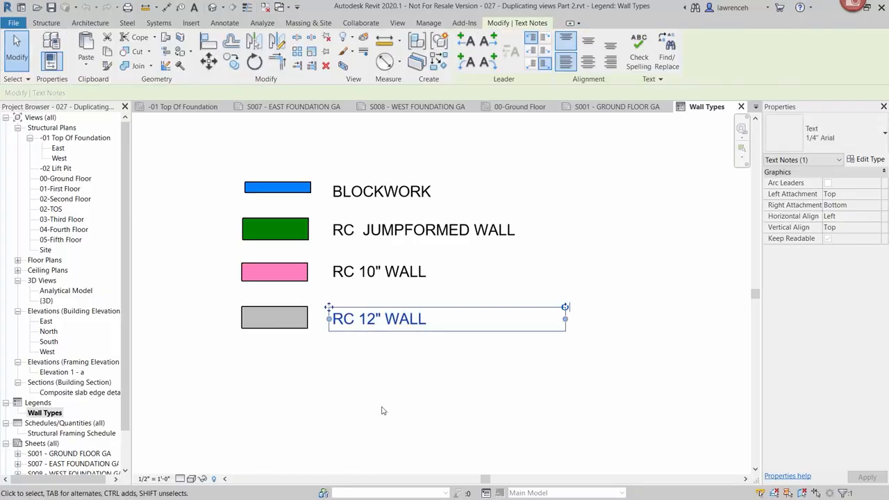
click(378, 401)
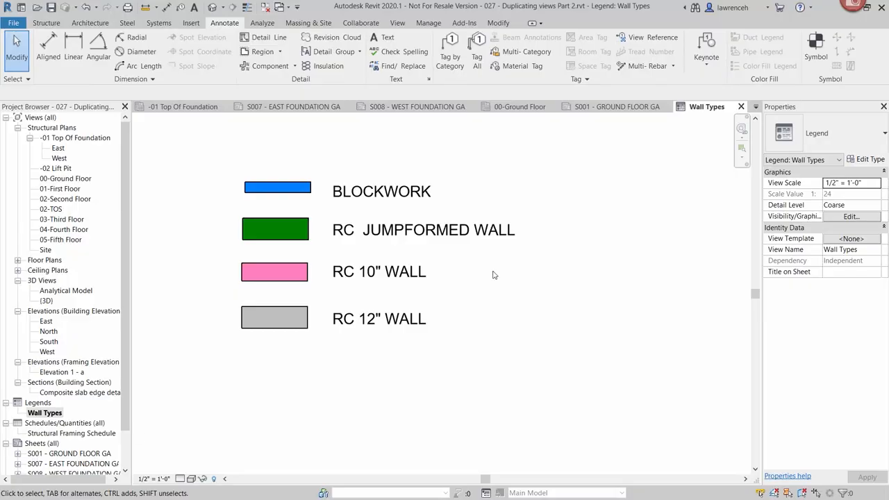
Open sheet S001 - GROUND FLOOR GA and place the Wall Types legend on it below the floor plan
click(625, 107)
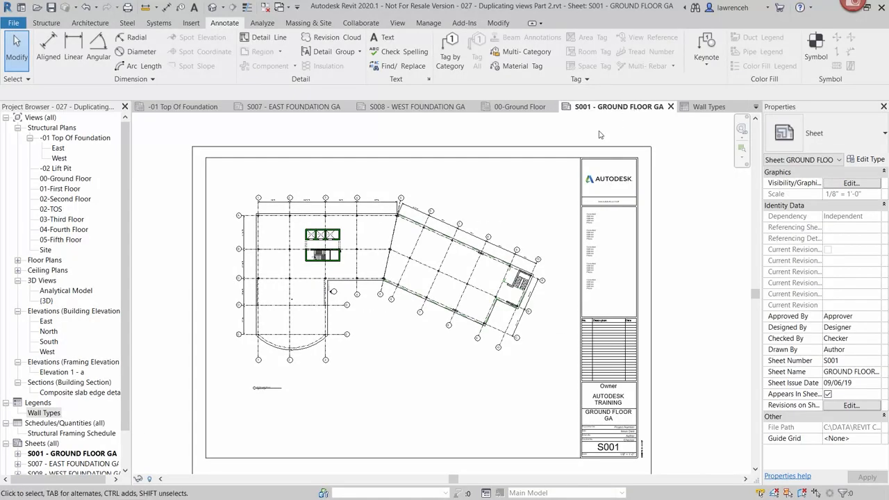
click(46, 414)
drag(55, 415, 410, 365)
click(406, 375)
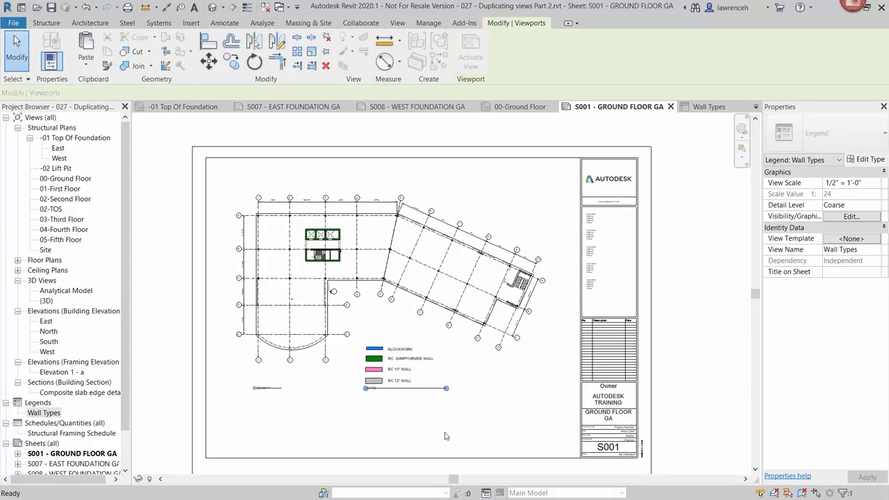
click(455, 421)
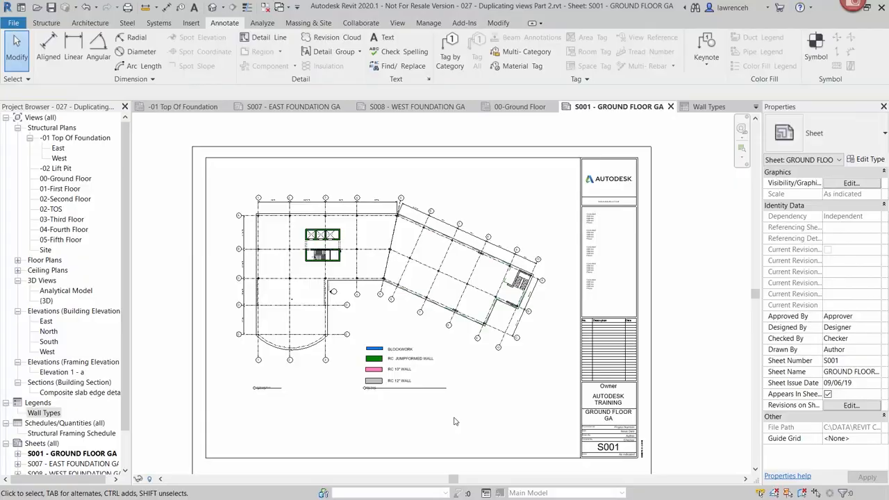
Change the viewport type of the Wall Types legend on the sheet to No Title
scroll(375, 399, up, 4)
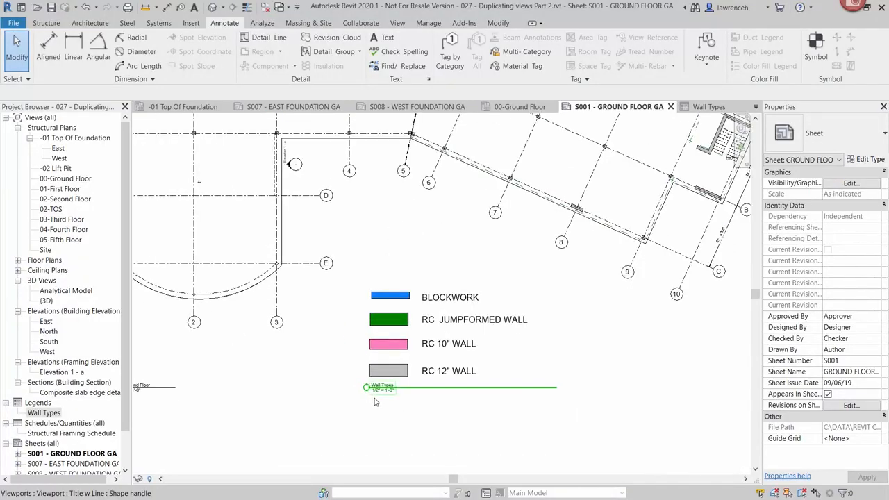
scroll(374, 401, up, 2)
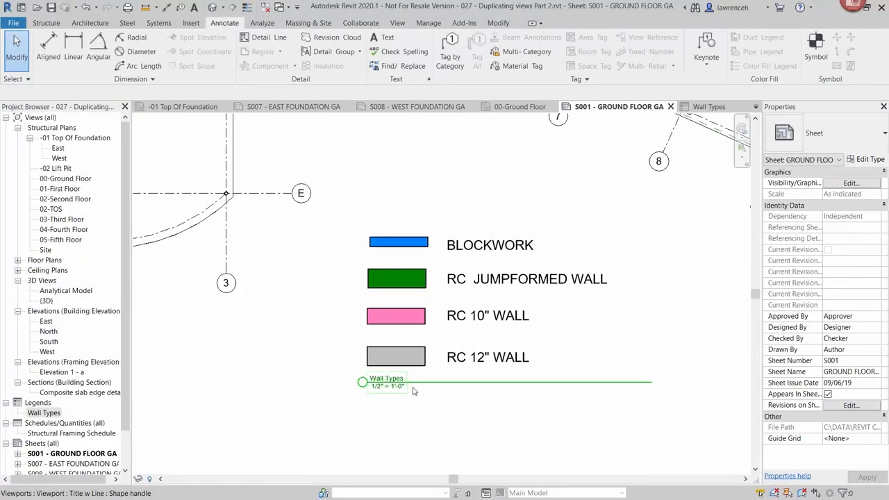
click(413, 391)
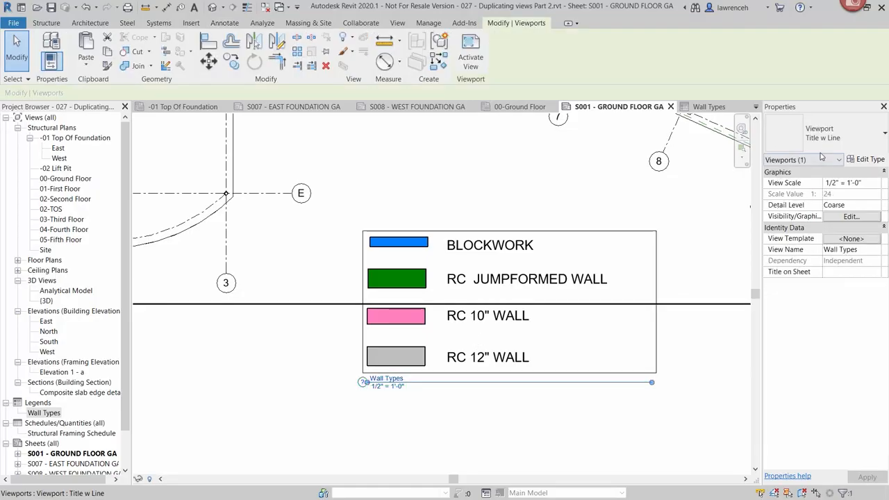
click(827, 137)
click(805, 191)
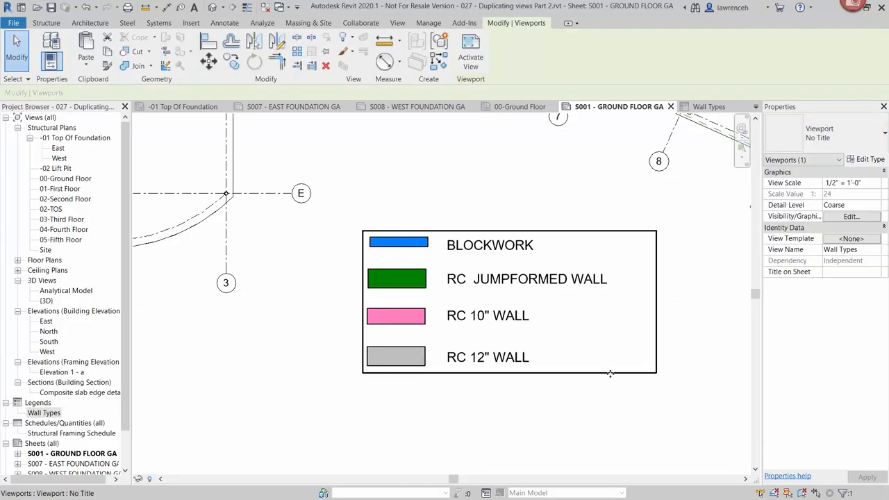
click(486, 387)
scroll(486, 387, down, 6)
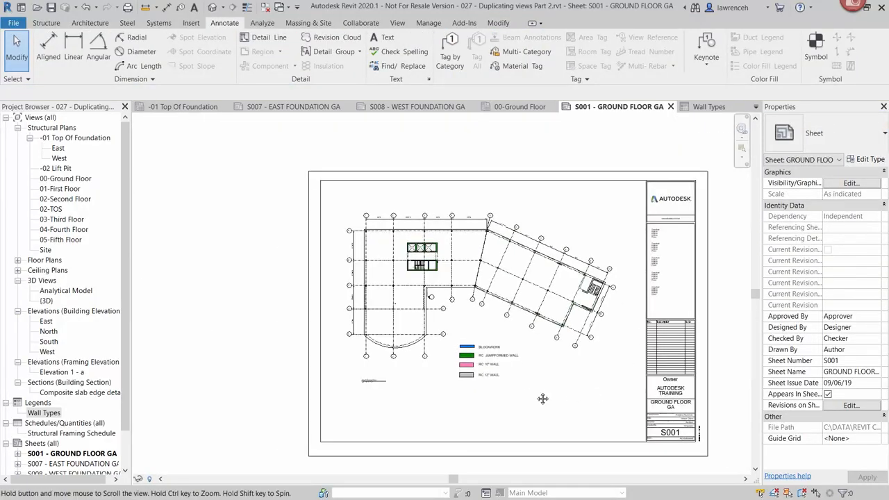
middle_drag(667, 351, 672, 345)
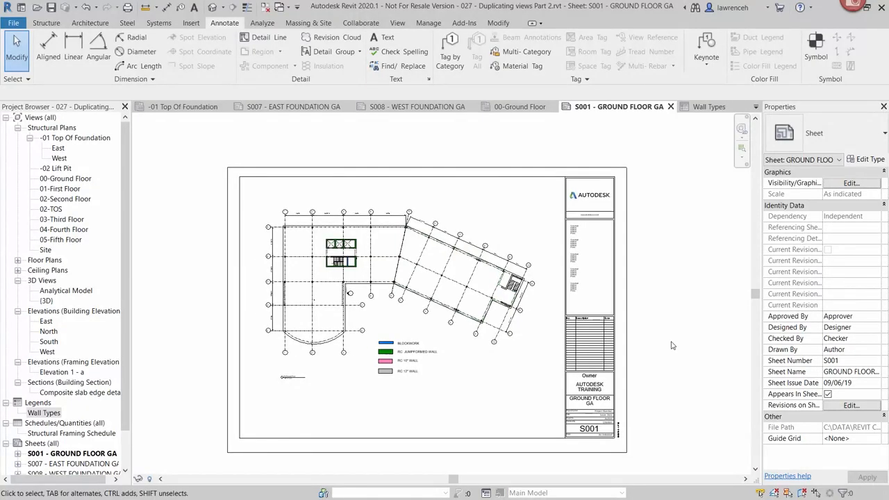